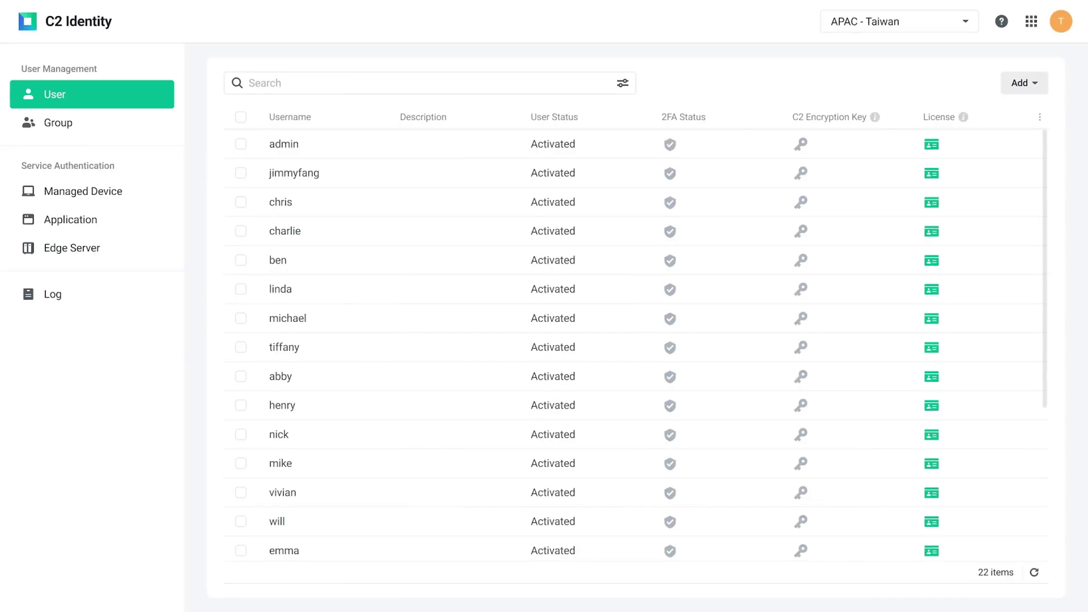
# Start adding a user manually with username gina and her primary email
pyautogui.click(1032, 83)
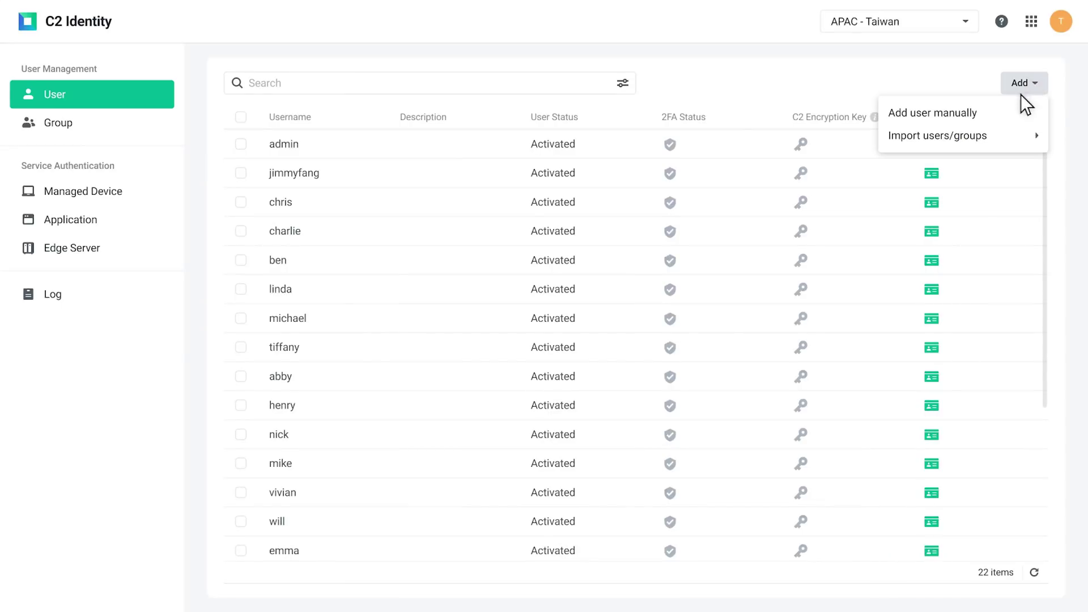
pyautogui.click(982, 113)
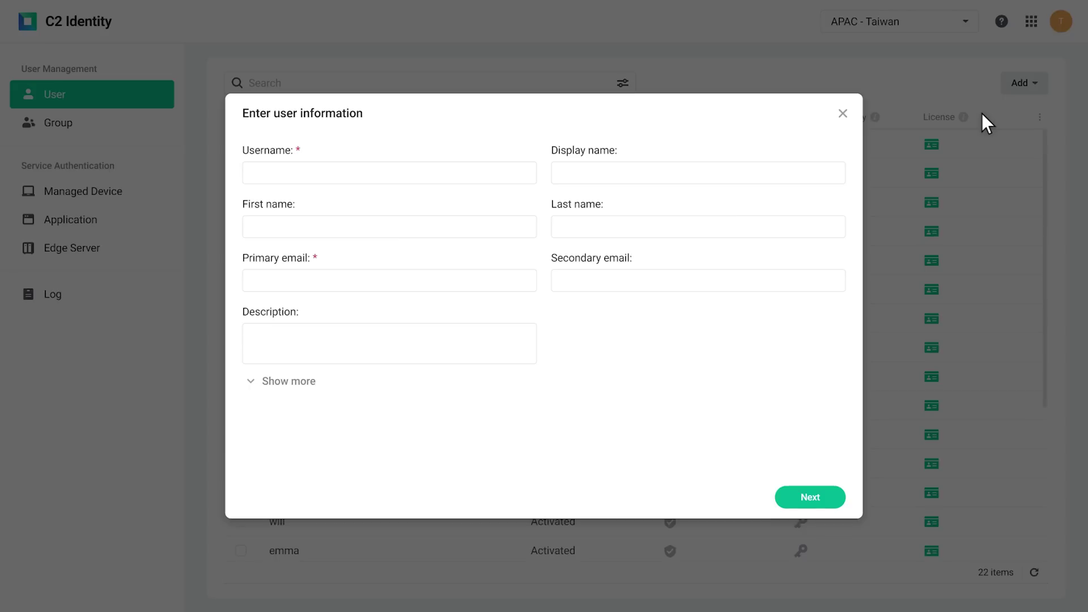
pyautogui.click(251, 173)
pyautogui.write('gina')
pyautogui.click(250, 281)
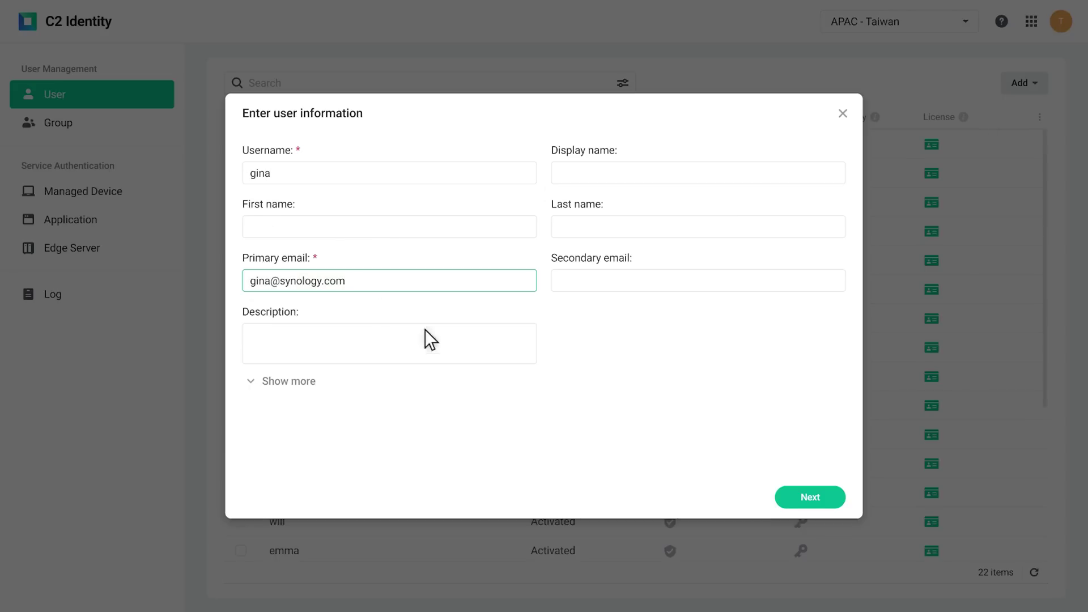
pyautogui.click(823, 498)
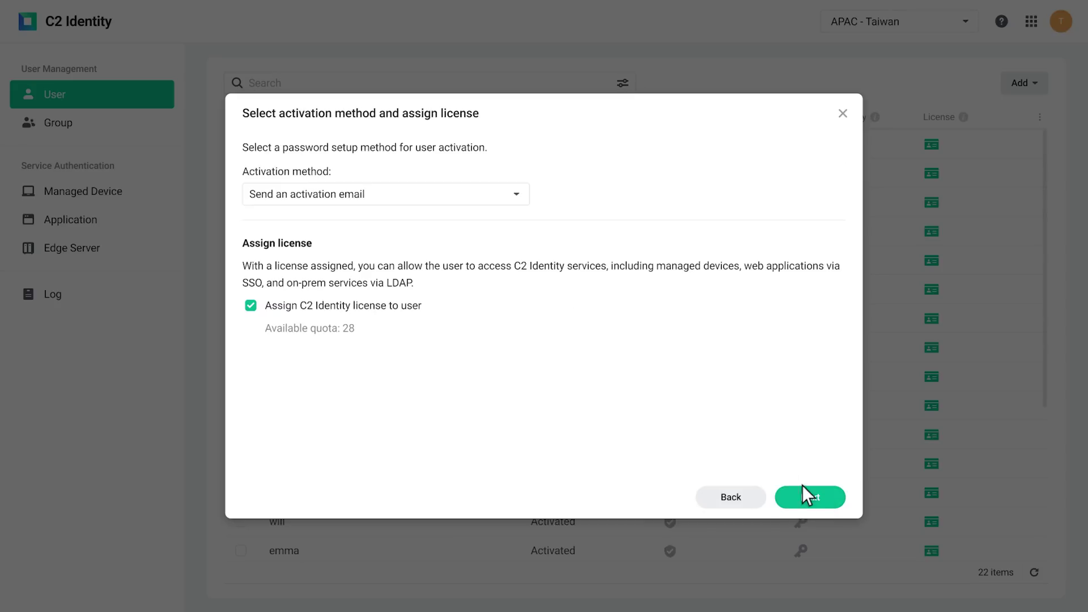
# Specify a custom password and require gina to change it at next login
pyautogui.click(516, 194)
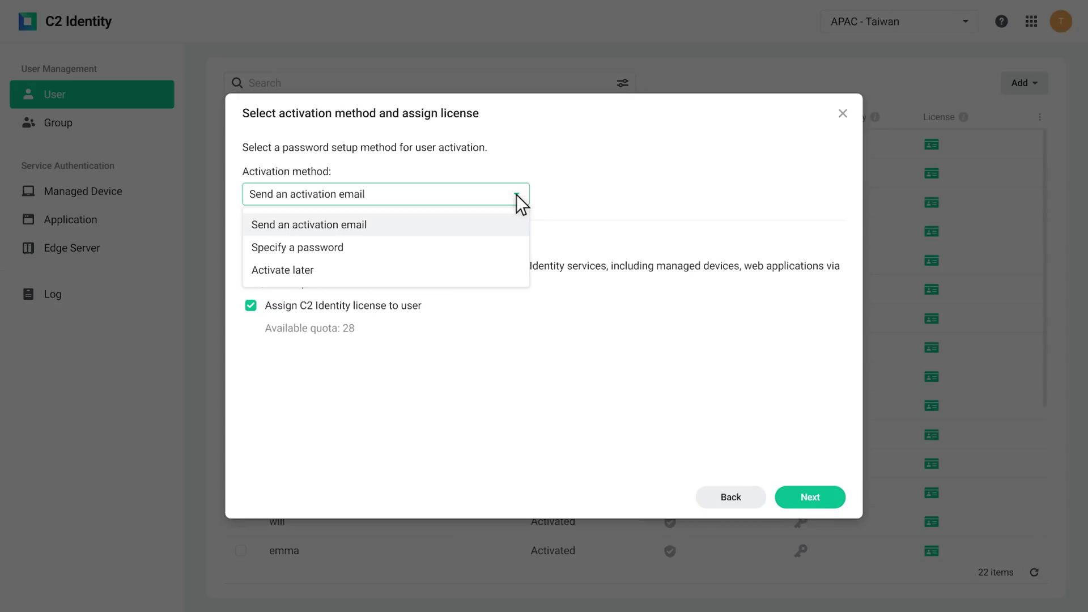
pyautogui.click(463, 247)
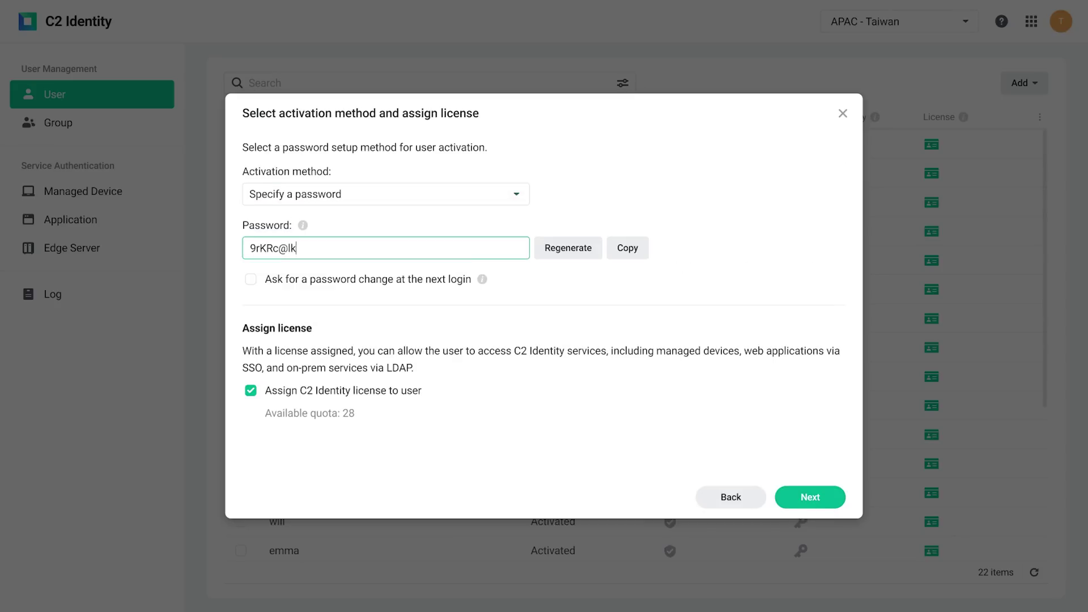
pyautogui.hotkey('ctrl', 'a')
pyautogui.click(250, 280)
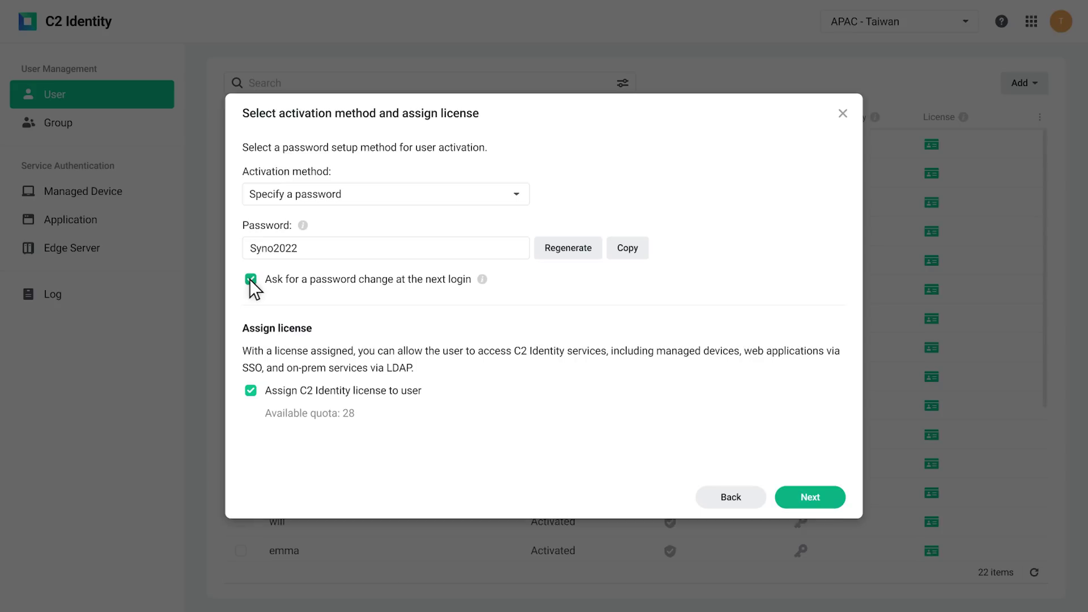
pyautogui.click(823, 499)
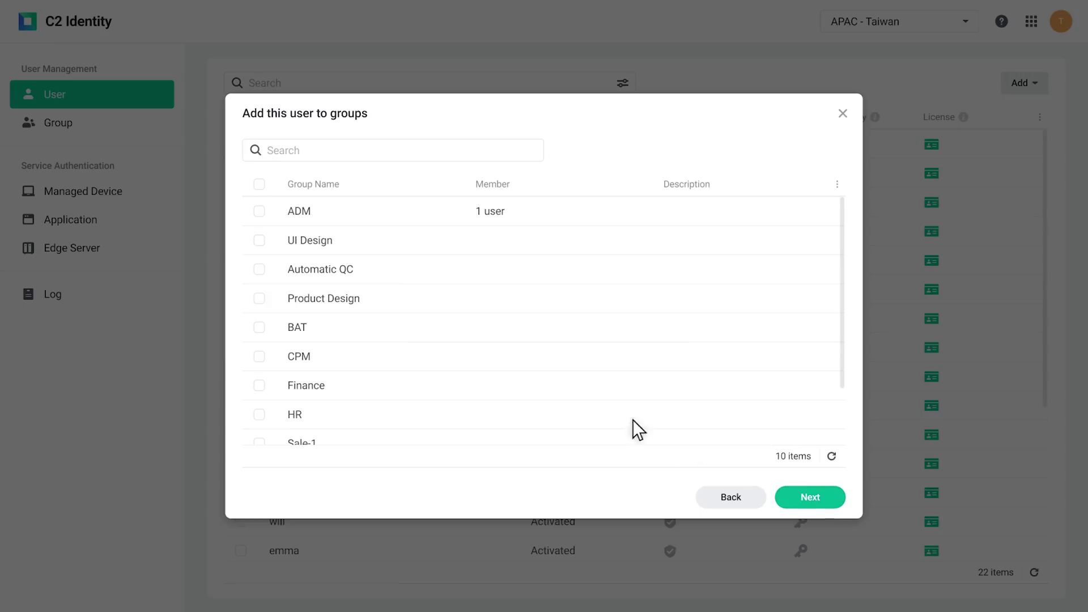
# Add gina to the ADM group, copy her sign-in information and create the user
pyautogui.click(260, 211)
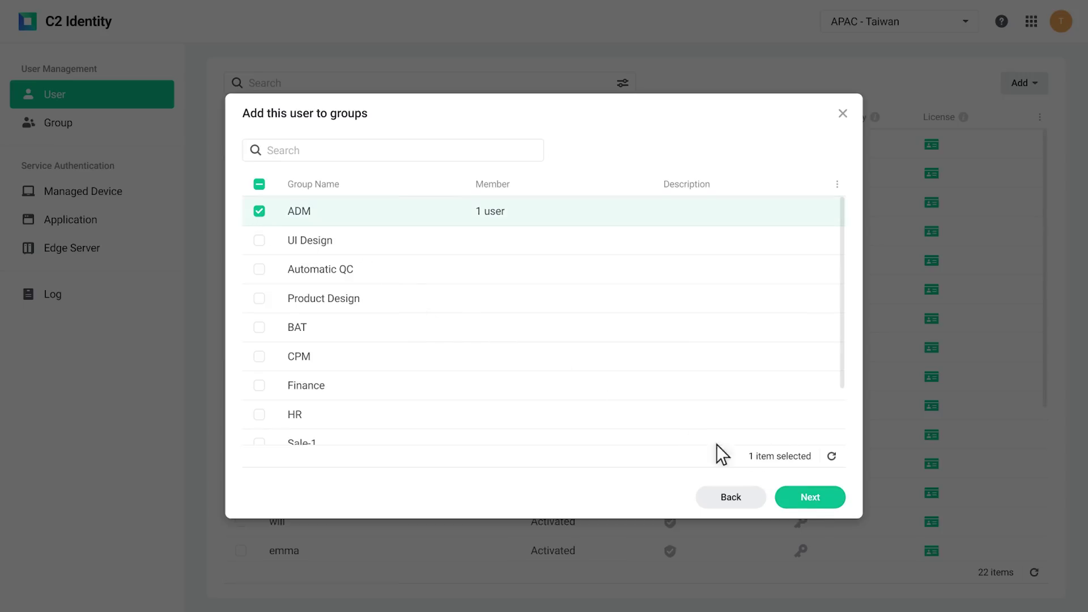
pyautogui.click(822, 497)
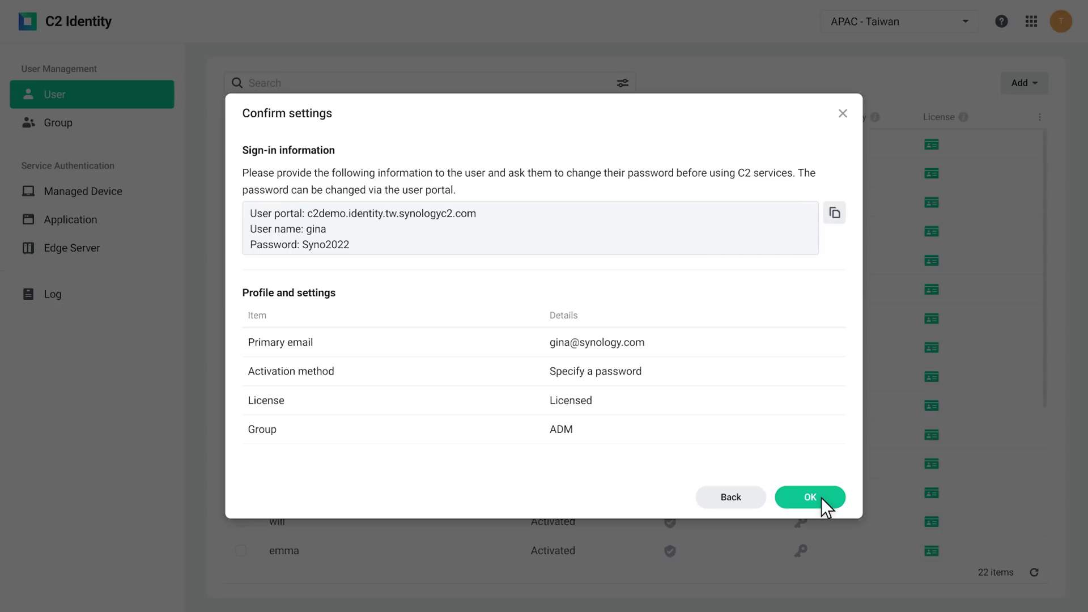
pyautogui.click(834, 215)
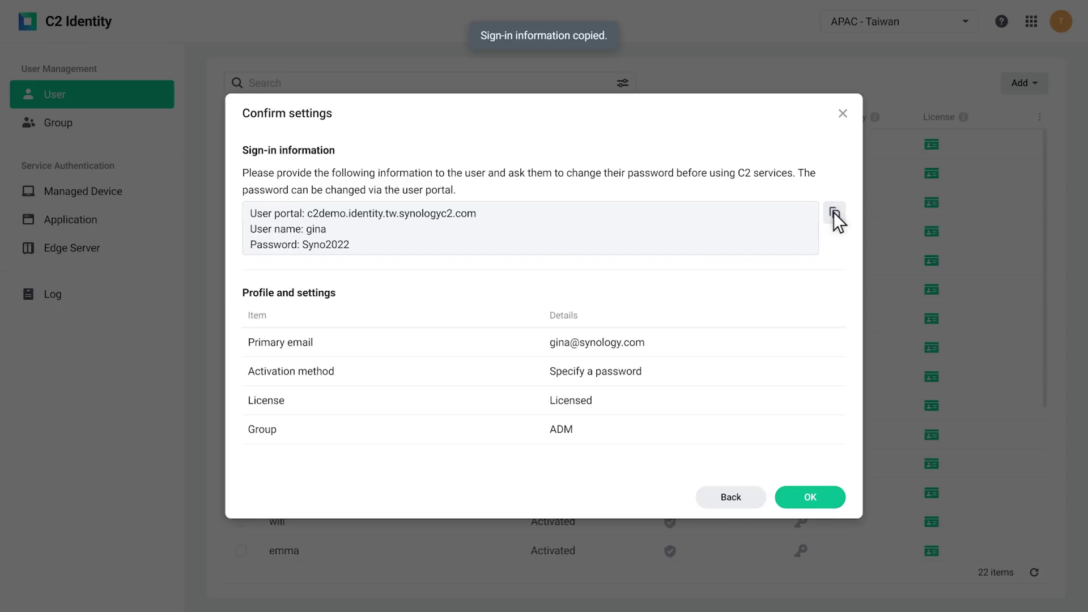
pyautogui.click(822, 497)
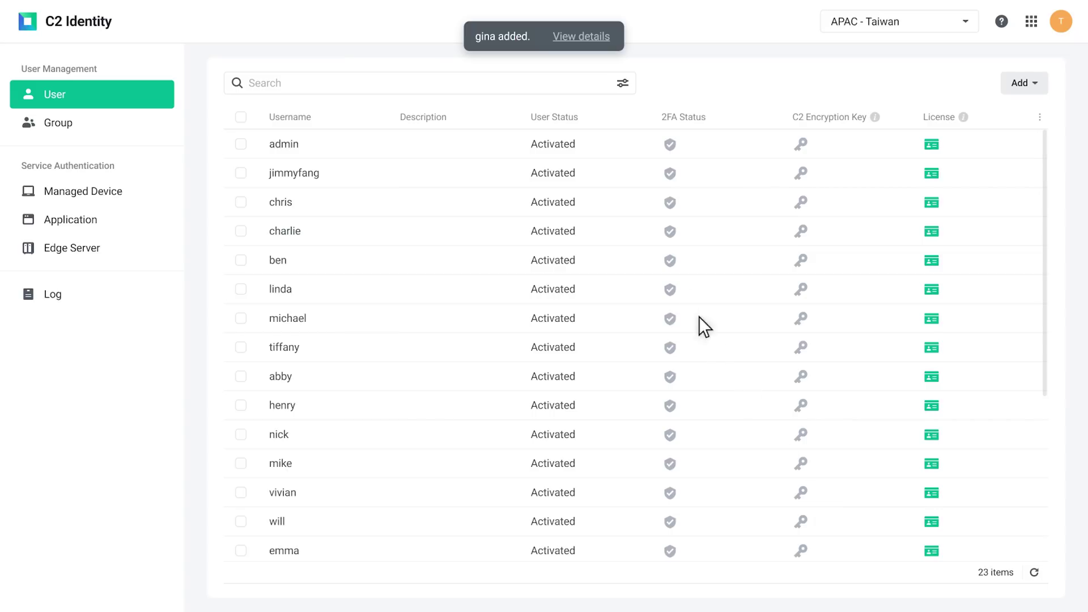
# Set gina's role on DESKTOP-O8PS39L to Admin, then show her application access
pyautogui.click(577, 38)
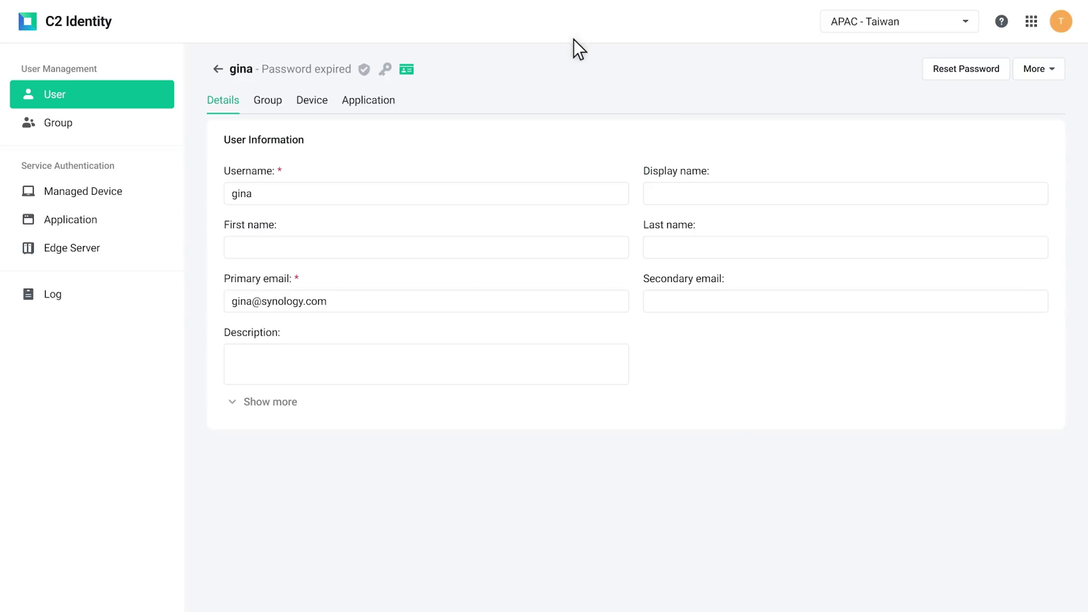
pyautogui.click(311, 102)
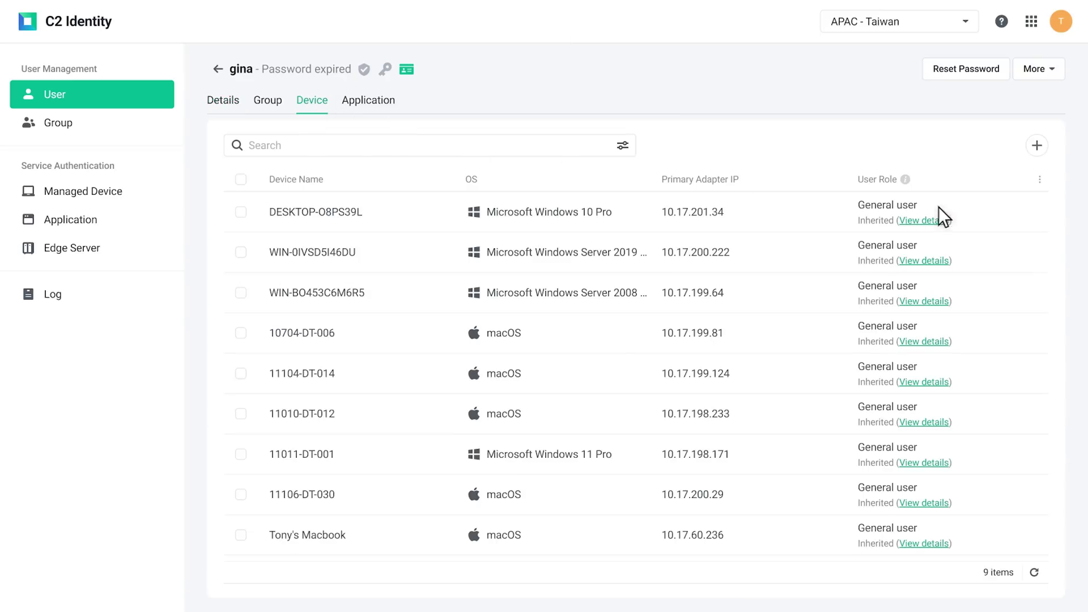
pyautogui.moveTo(939, 212)
pyautogui.click(1030, 213)
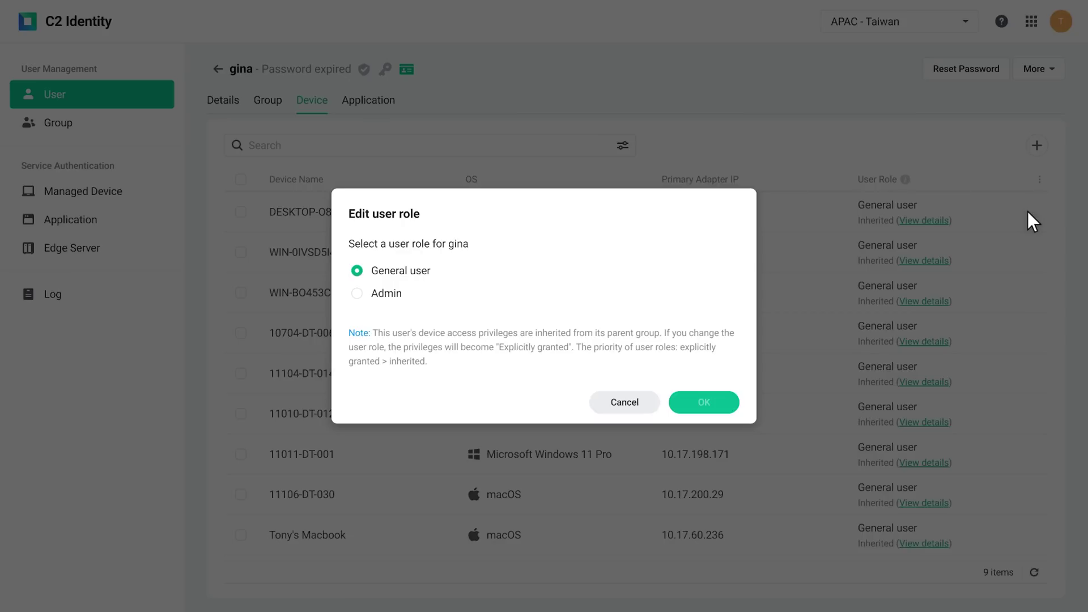
pyautogui.click(357, 293)
pyautogui.click(713, 403)
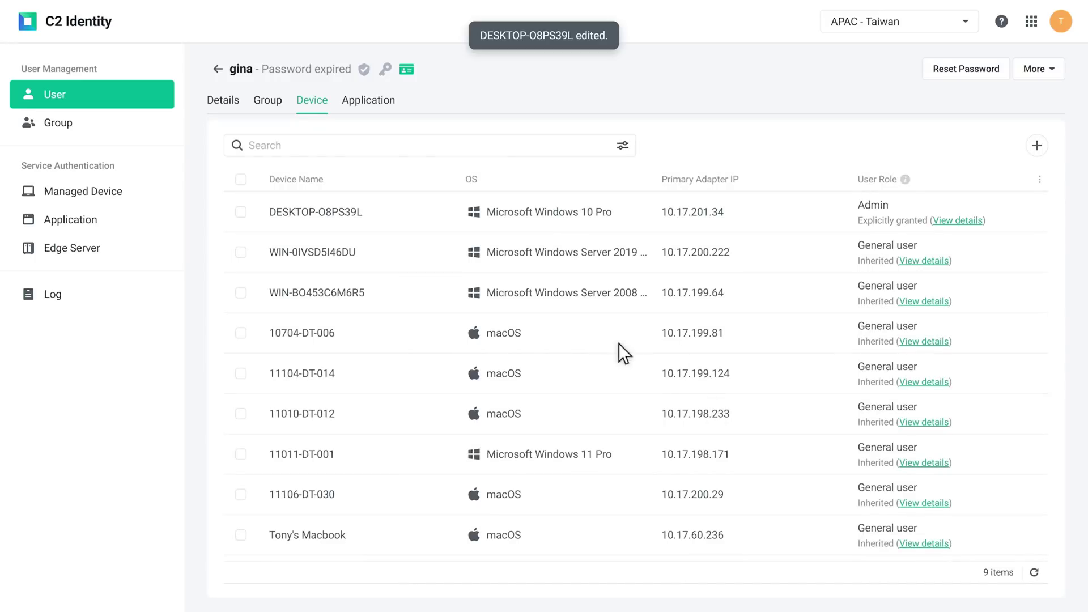
pyautogui.click(364, 102)
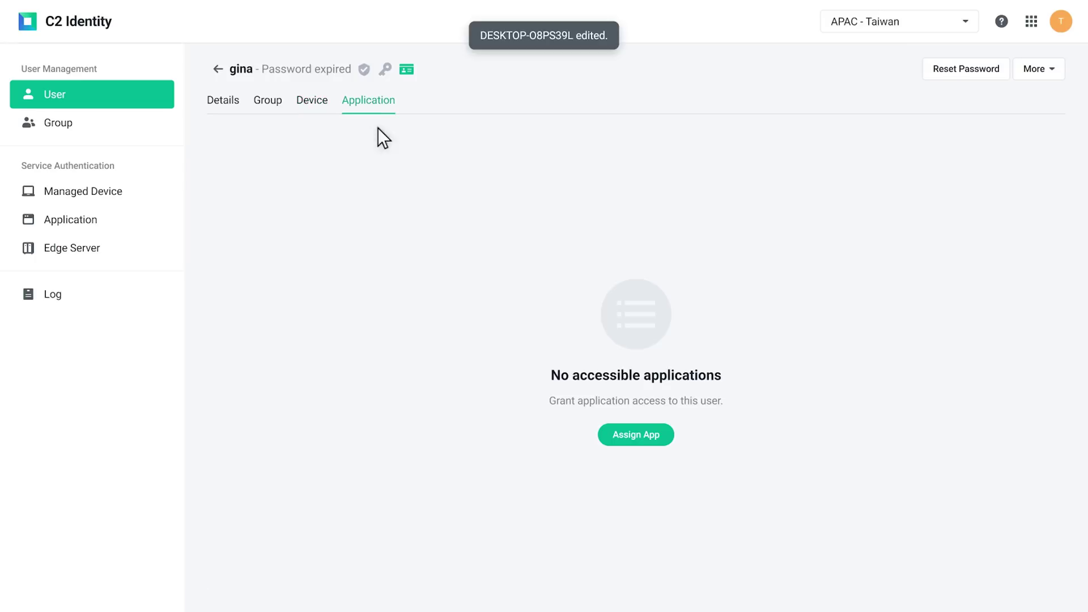
# Assign all three apps (Dropbox, Google Workspace, Microsoft 365) and approve creating the accounts
pyautogui.click(606, 435)
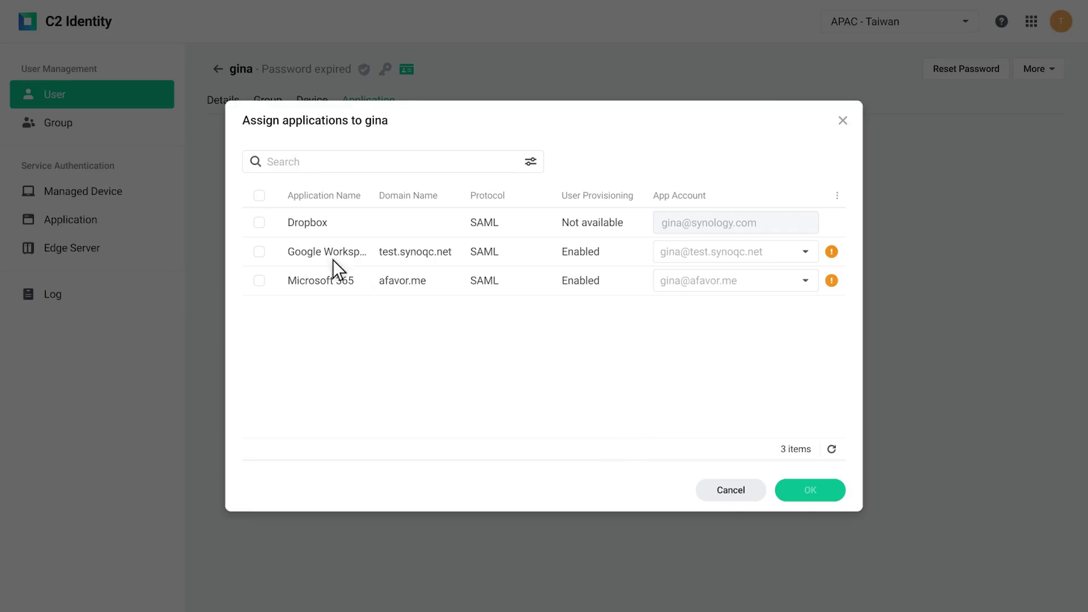
pyautogui.click(259, 197)
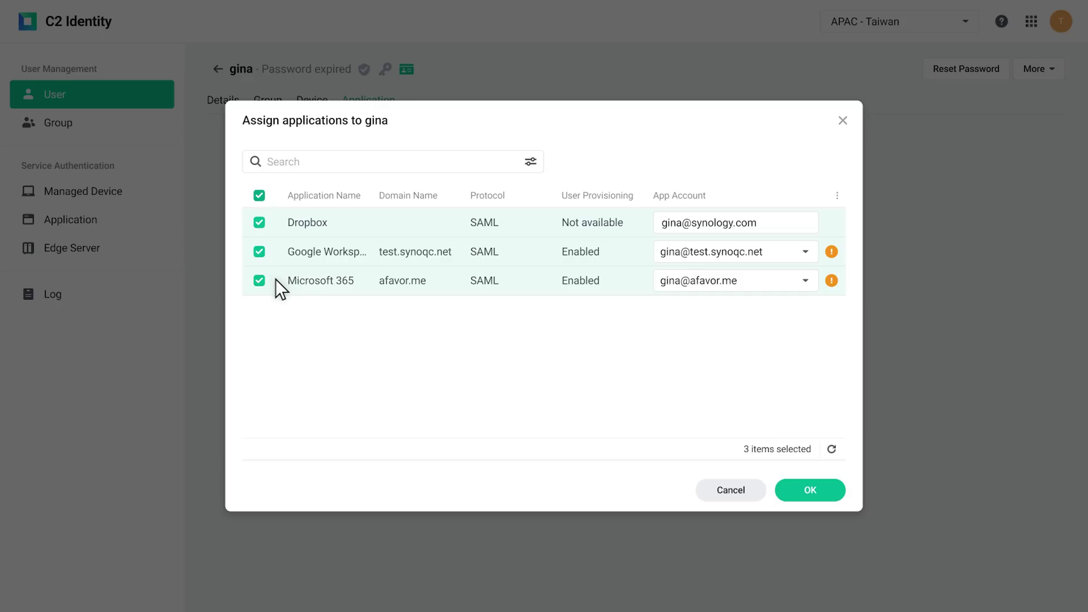
pyautogui.click(821, 490)
pyautogui.click(688, 351)
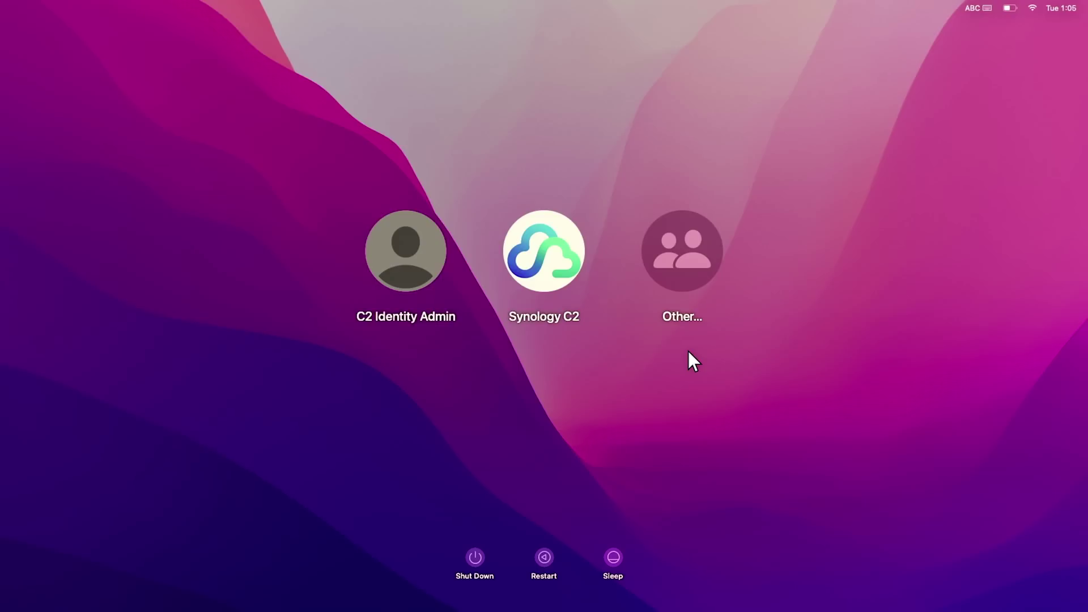
# Sign in as another user with gina's credentials and submit the forced new password
pyautogui.click(714, 271)
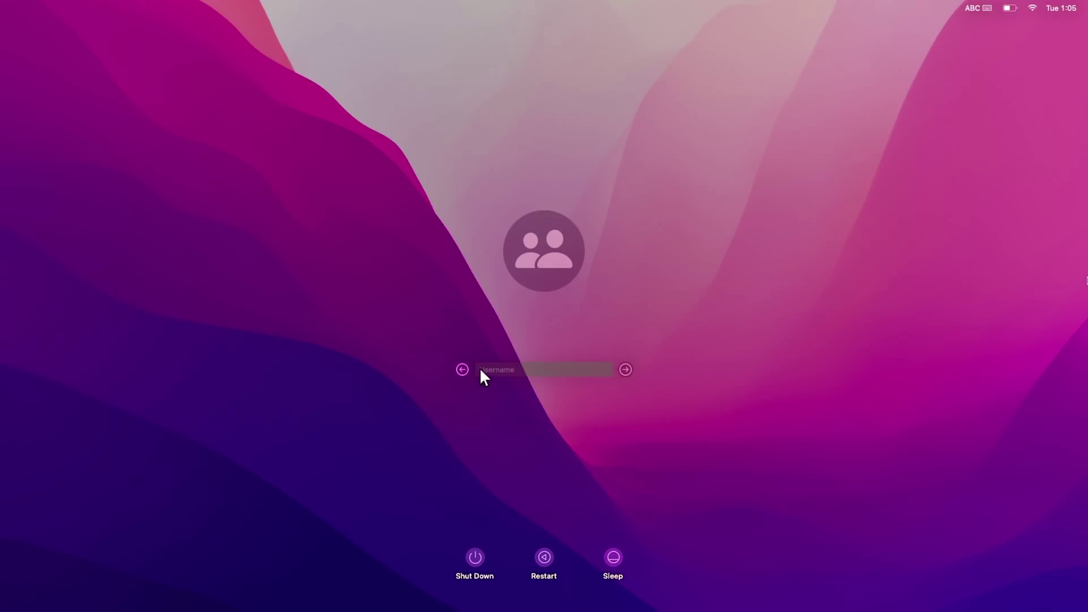
pyautogui.write('user')
pyautogui.press('Return')
pyautogui.write('••')
pyautogui.write('••')
pyautogui.press('Return')
pyautogui.write('•••••')
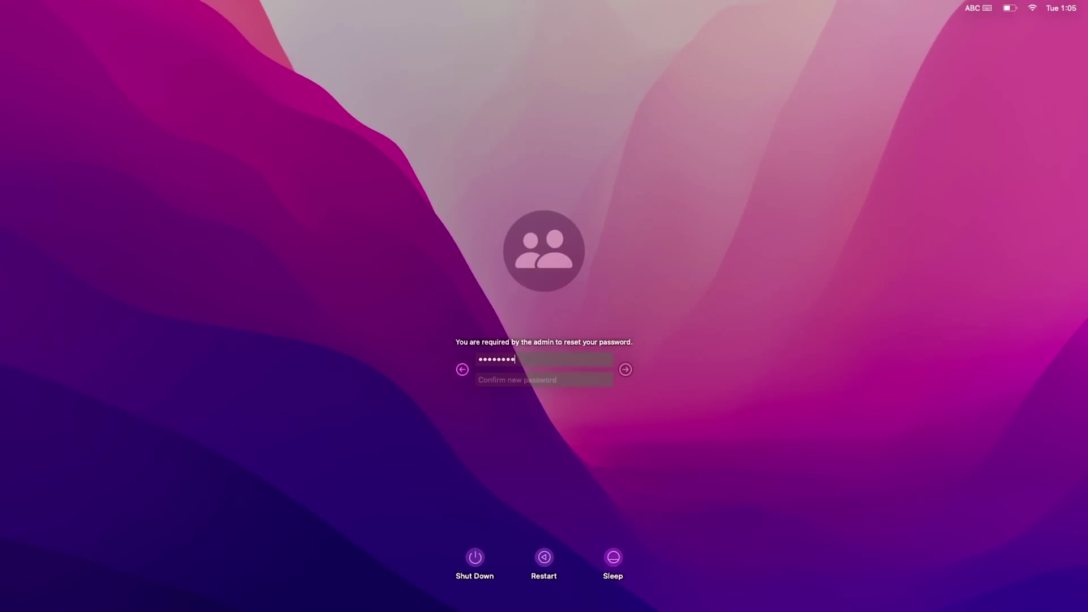
pyautogui.write('••••••••')
pyautogui.press('Return')
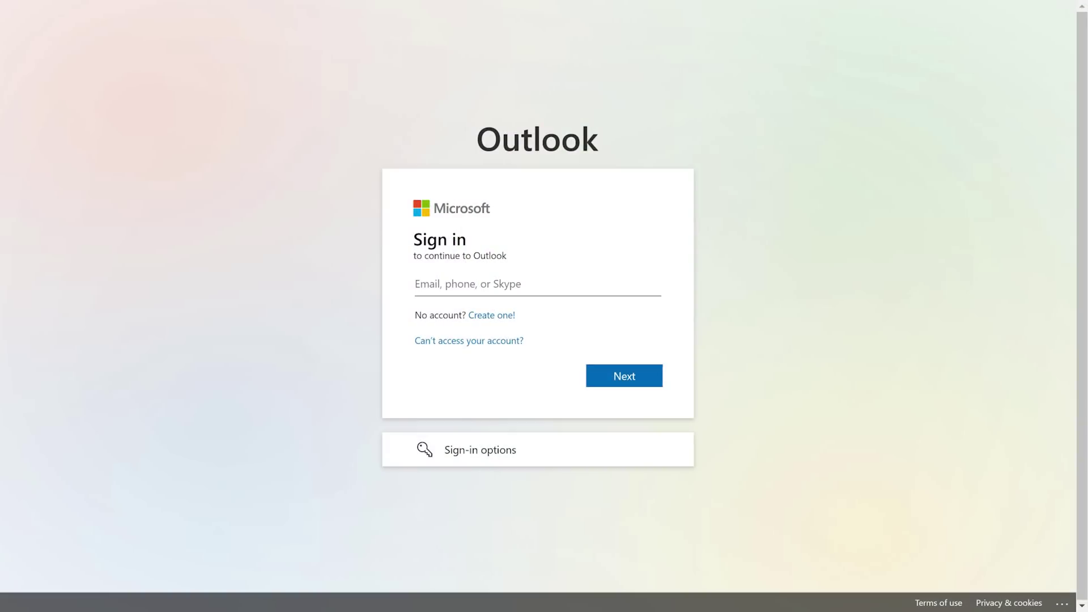
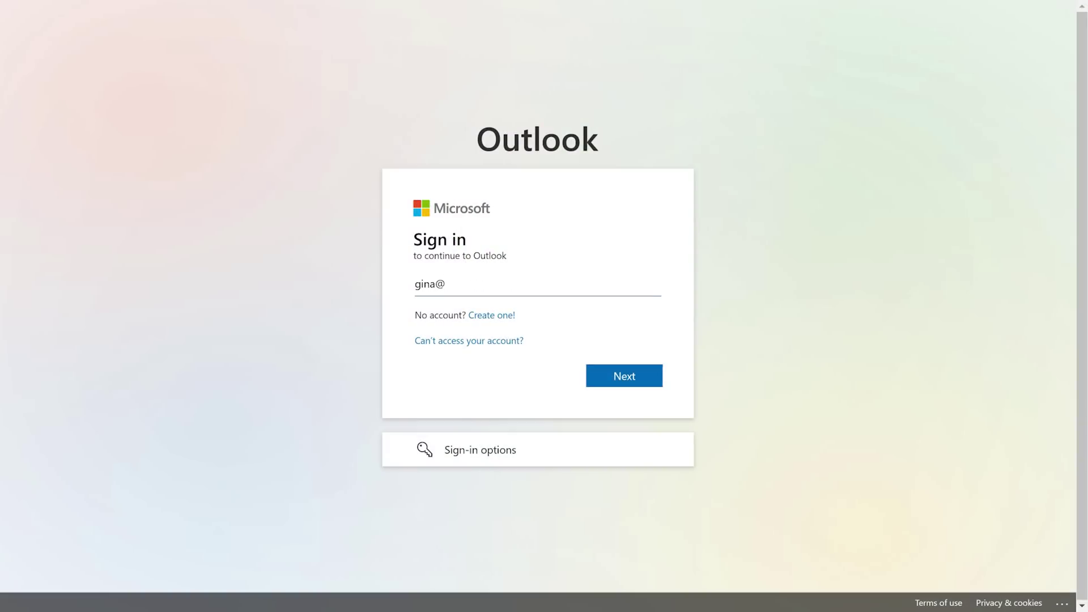
# Sign in with gina's Microsoft email, Synology C2 credentials and Google email
pyautogui.press('Return')
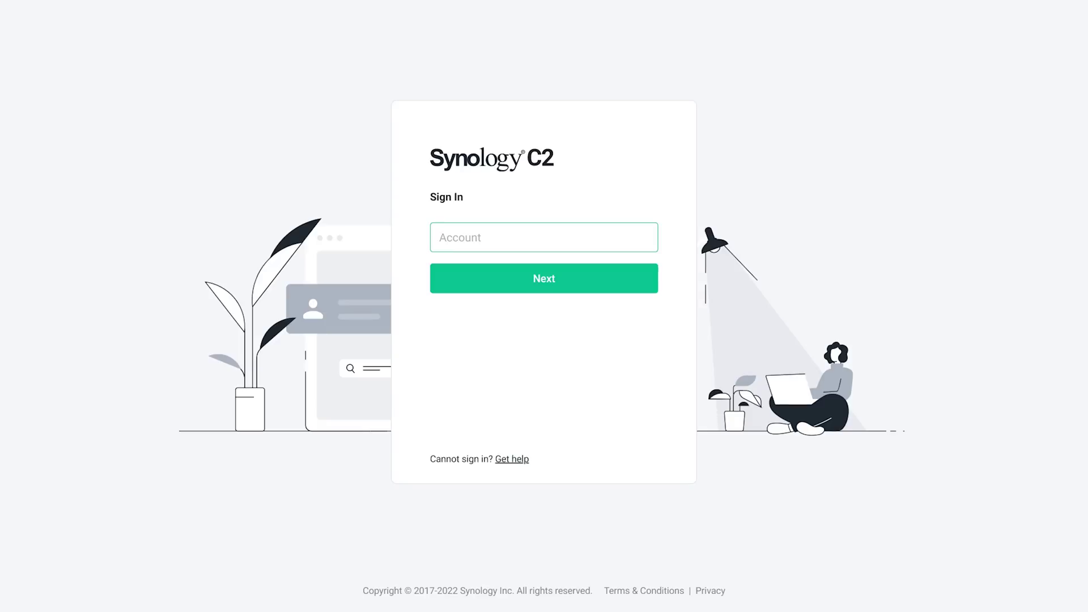
pyautogui.write('gina')
pyautogui.press('Return')
pyautogui.write('•')
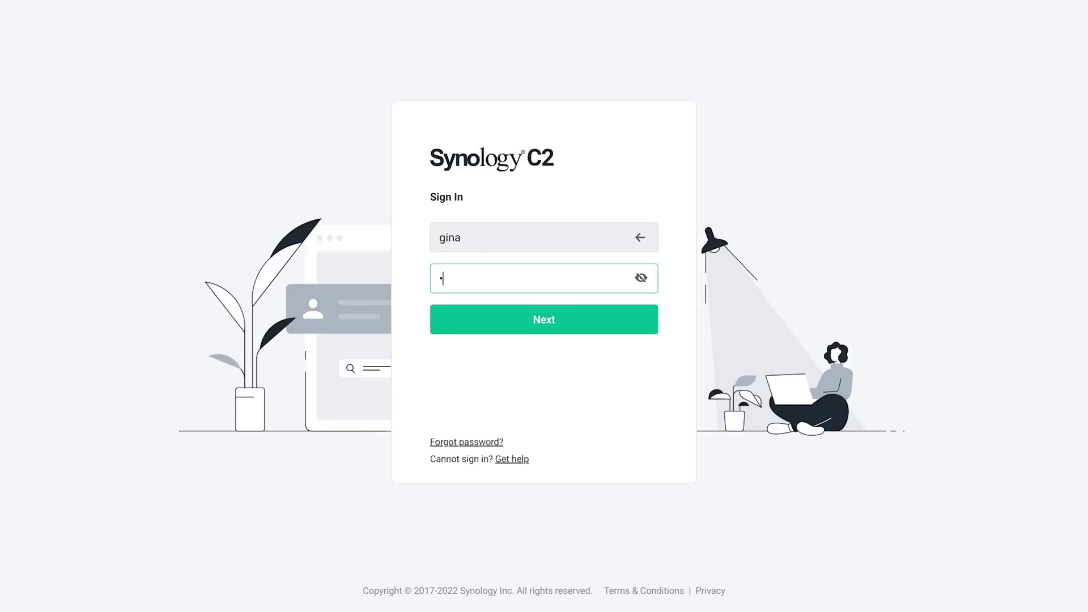
pyautogui.write('•••••••')
pyautogui.press('Return')
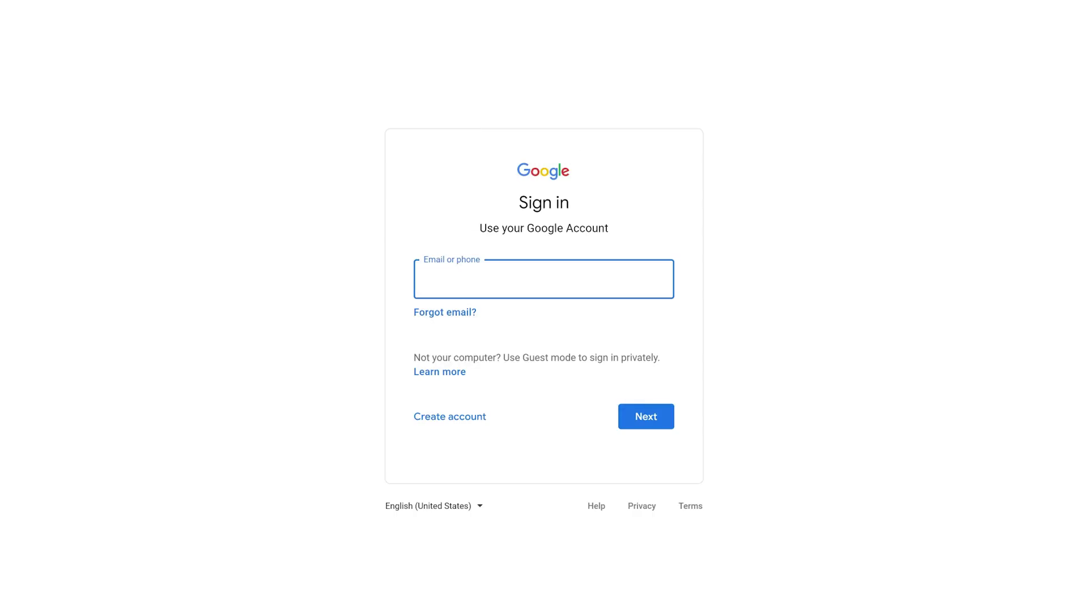
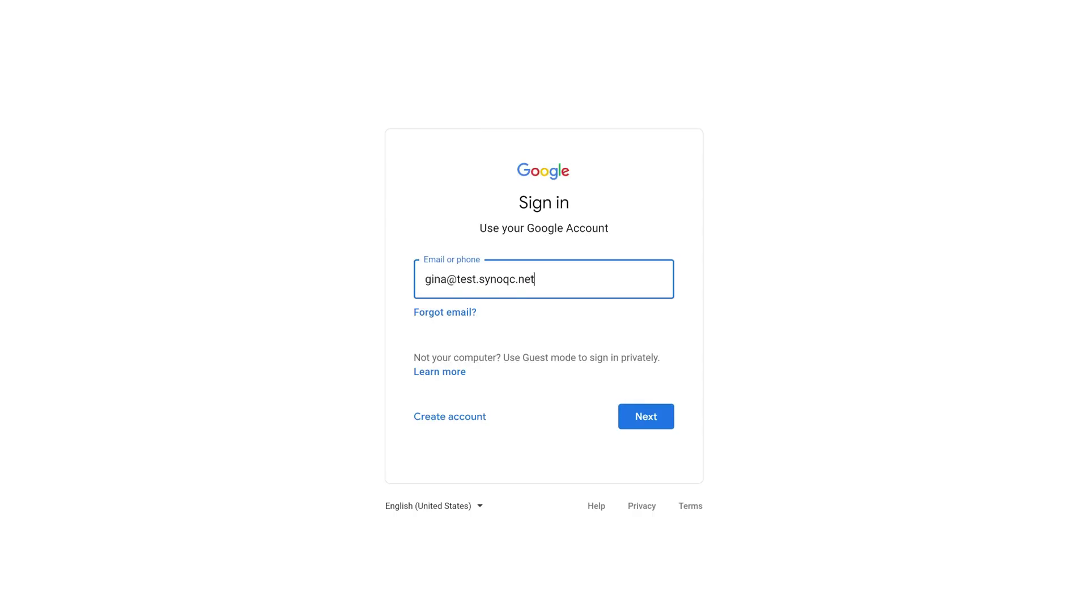
pyautogui.press('Return')
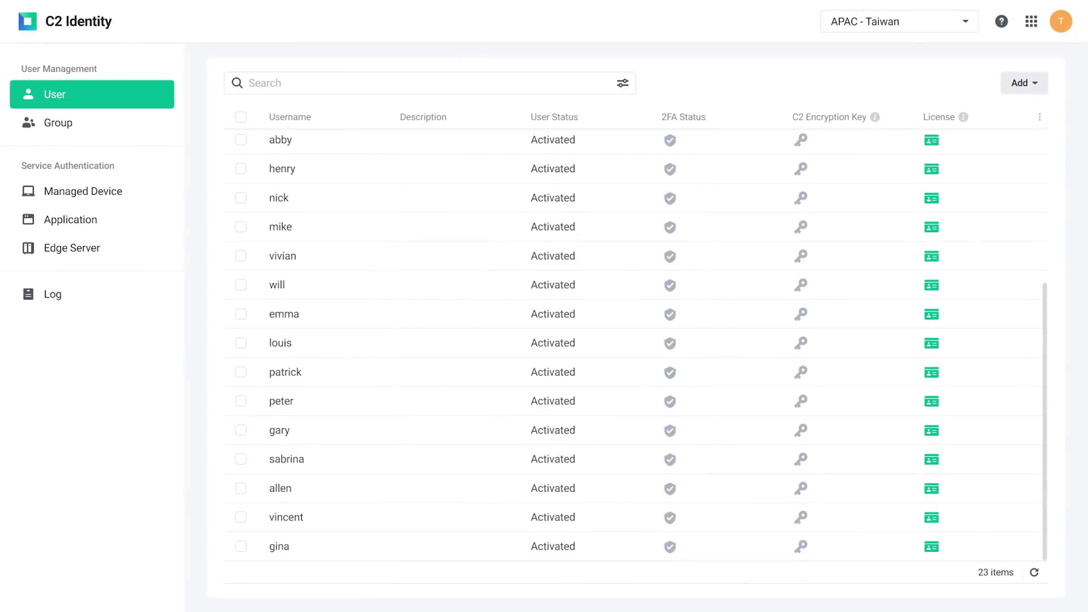
# Reset the last listed user's password by sending a password reset email
pyautogui.click(1028, 547)
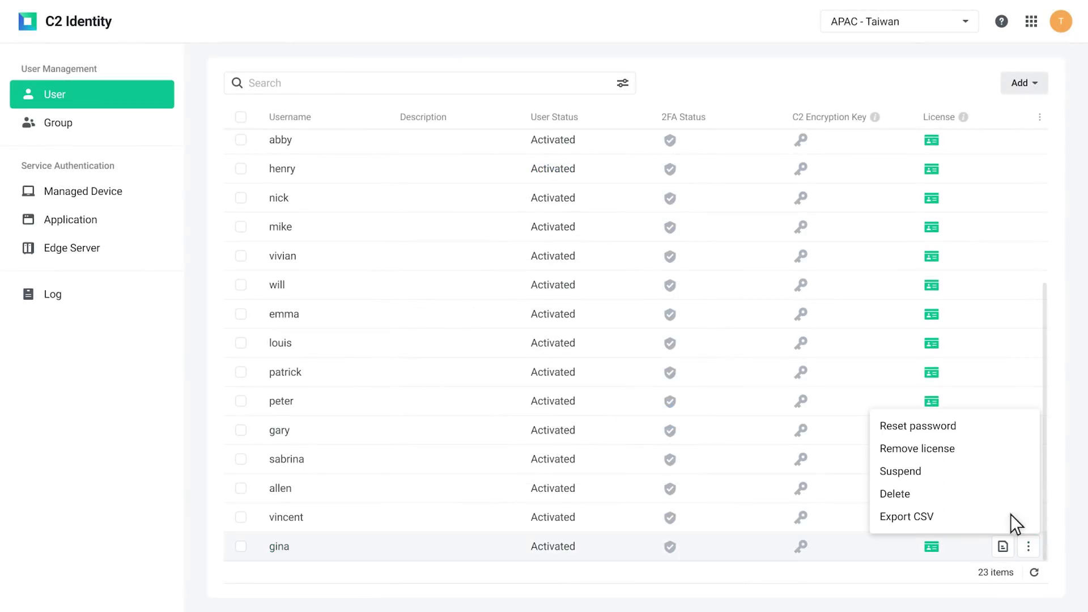
pyautogui.click(990, 426)
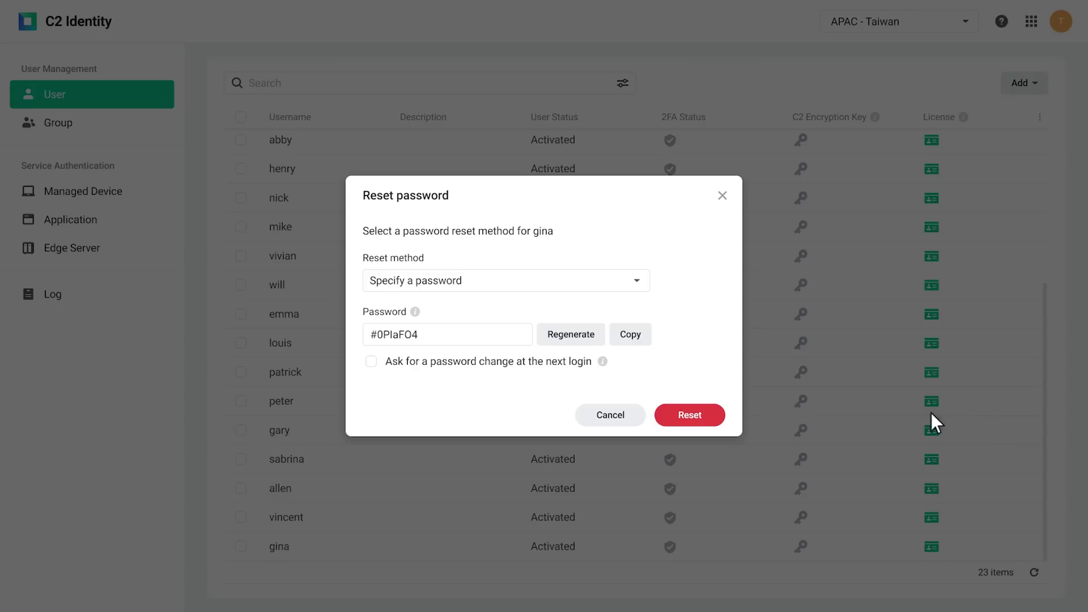
pyautogui.click(637, 282)
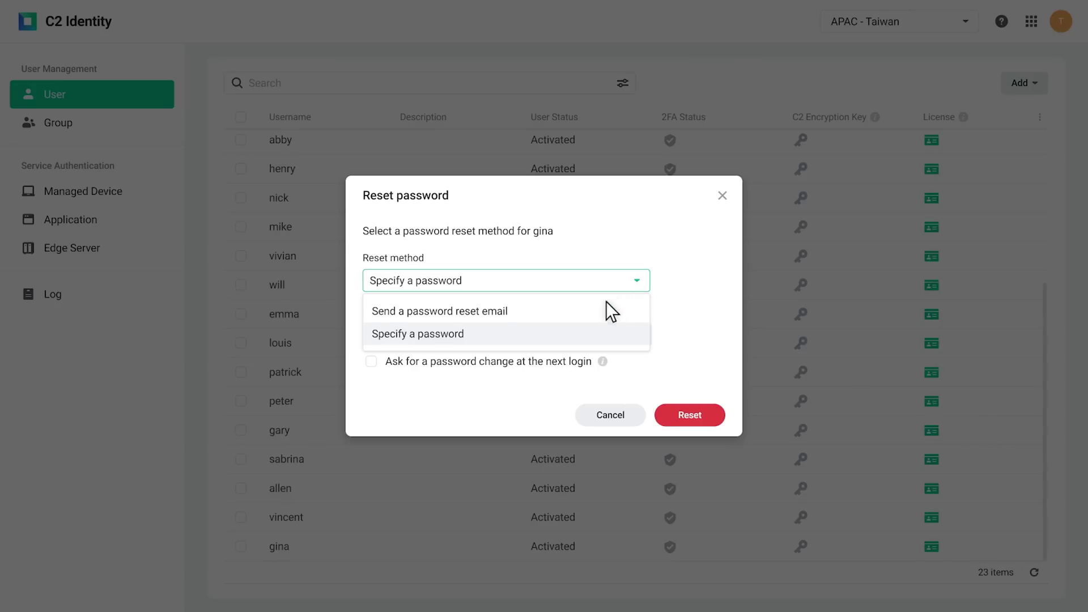
pyautogui.click(579, 311)
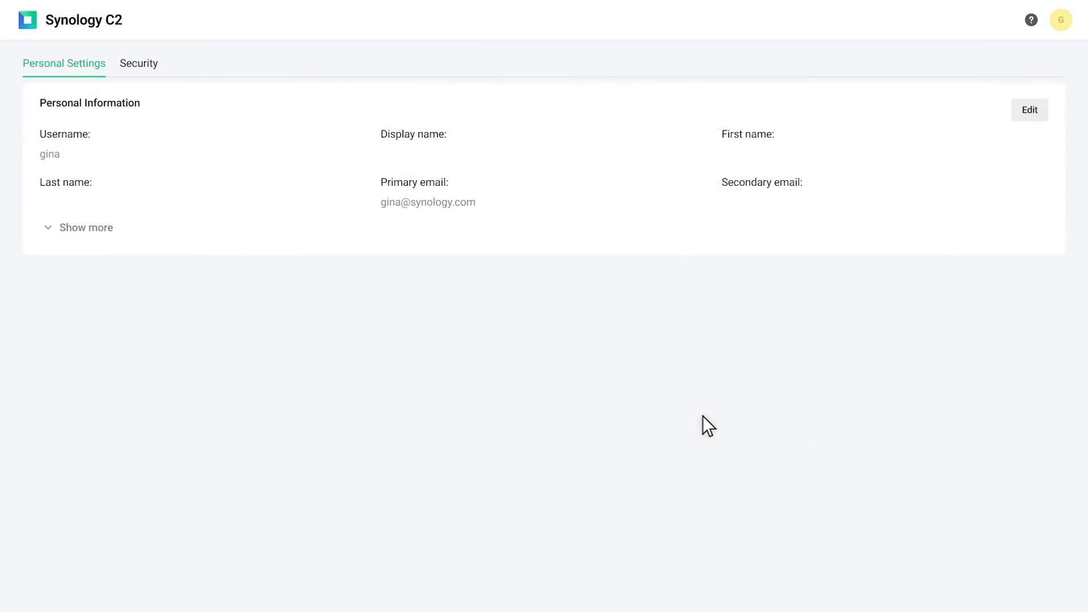
# Add a secondary email address to the personal information and save it
pyautogui.click(1029, 113)
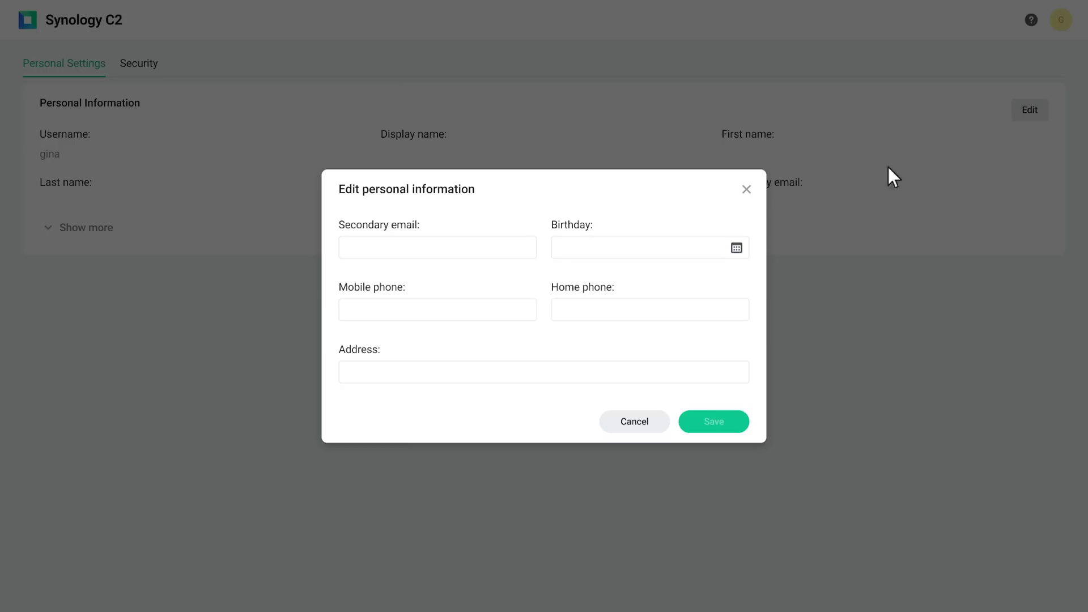
pyautogui.click(367, 248)
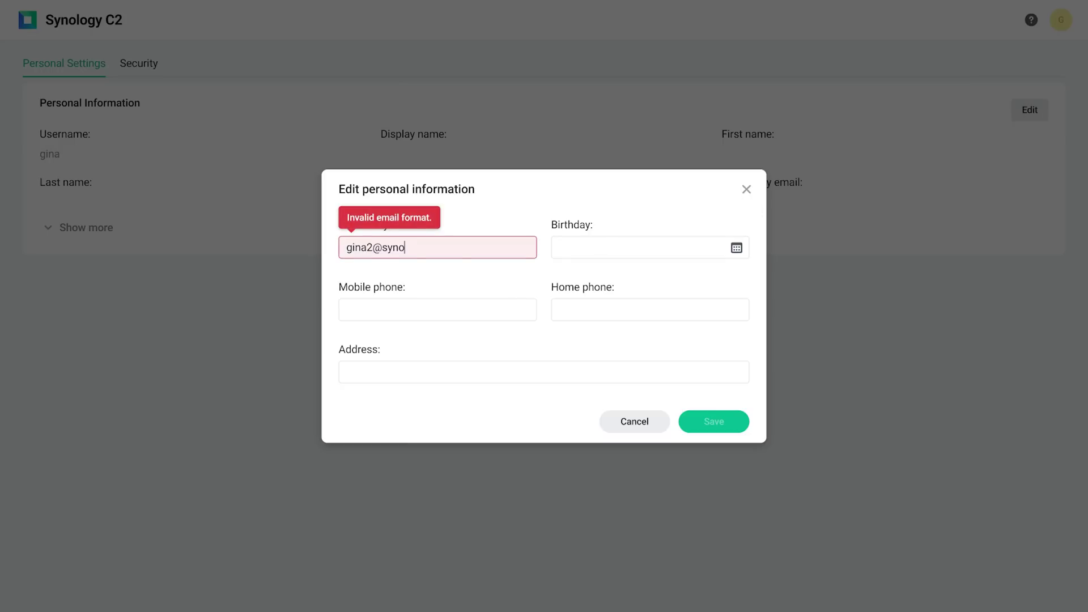
pyautogui.click(725, 422)
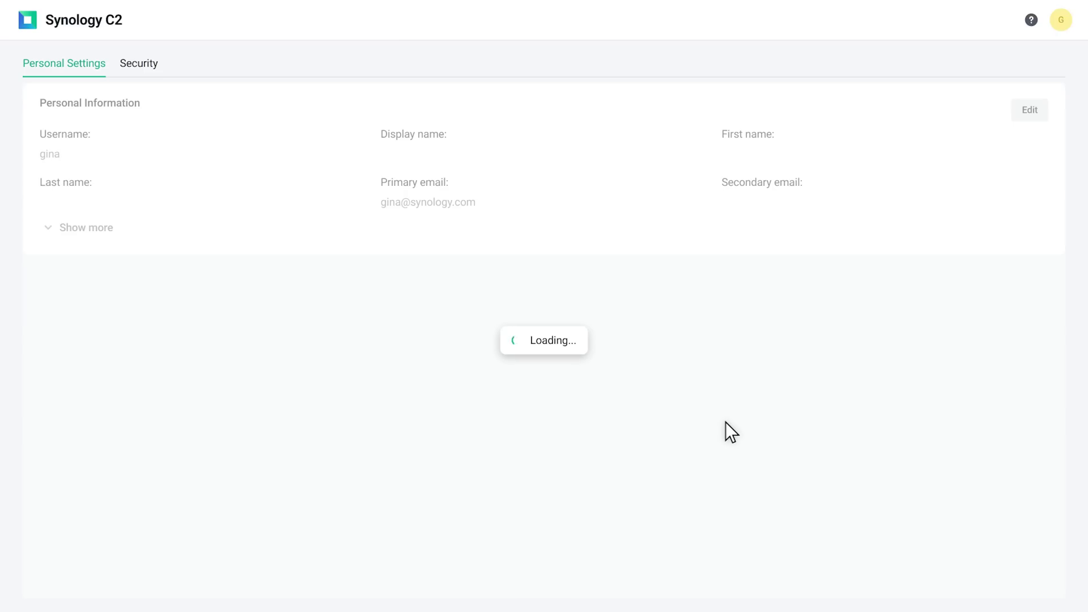
# Reset the account password from Security with current, new and confirmed passwords
pyautogui.click(137, 65)
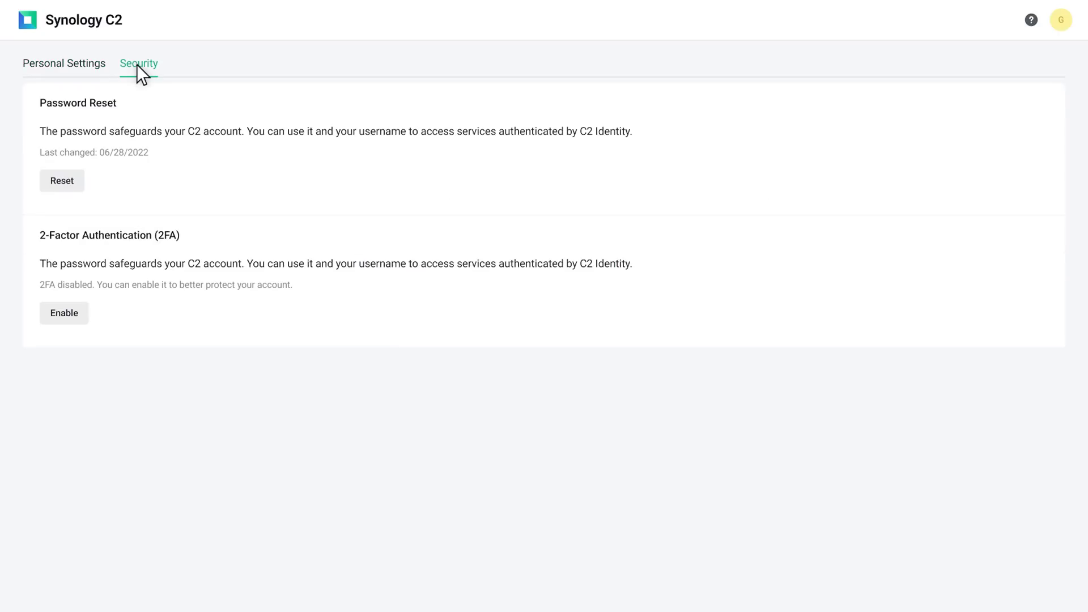
pyautogui.click(61, 181)
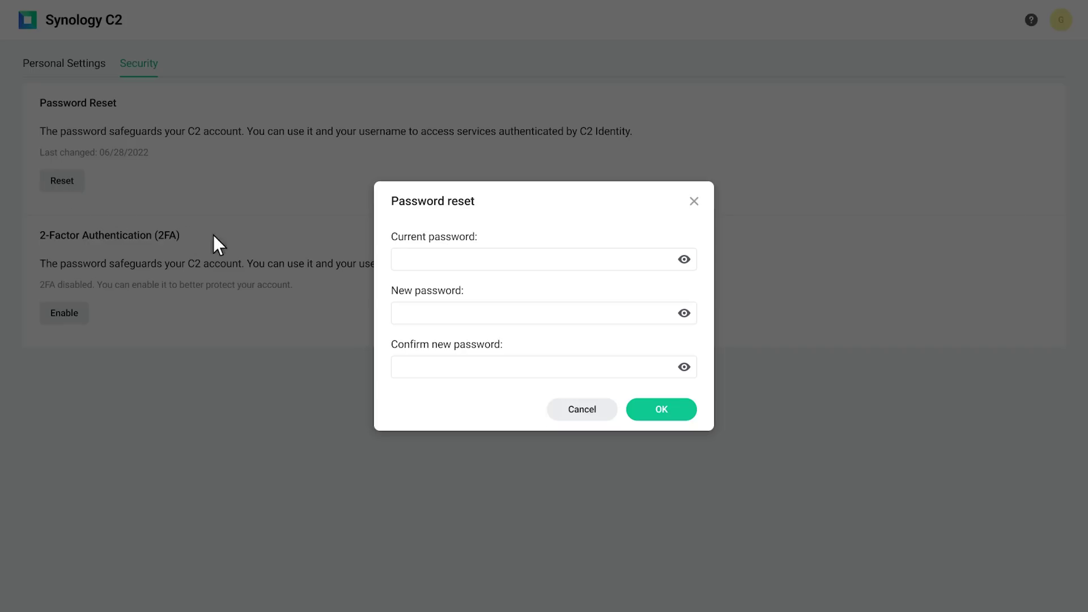
pyautogui.click(402, 259)
pyautogui.write('********')
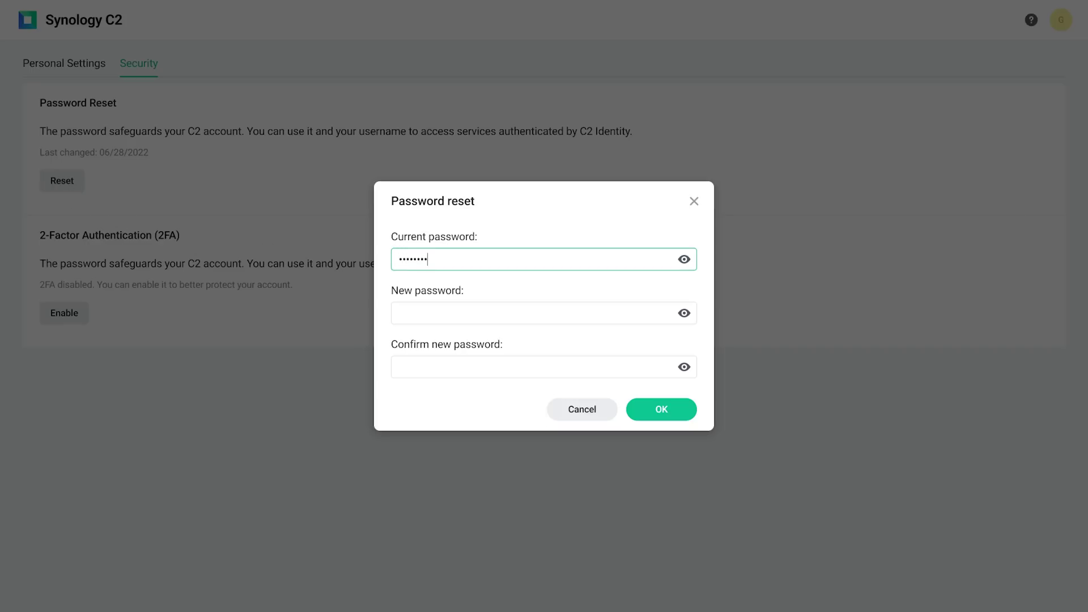
pyautogui.press('Tab')
pyautogui.write('***')
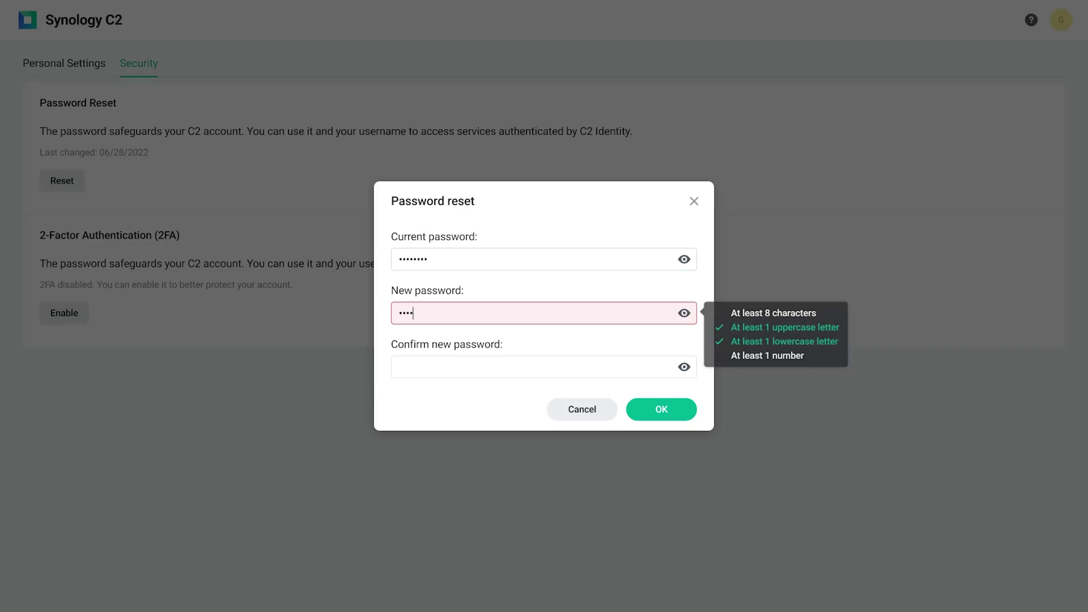
pyautogui.write('1')
pyautogui.press('Tab')
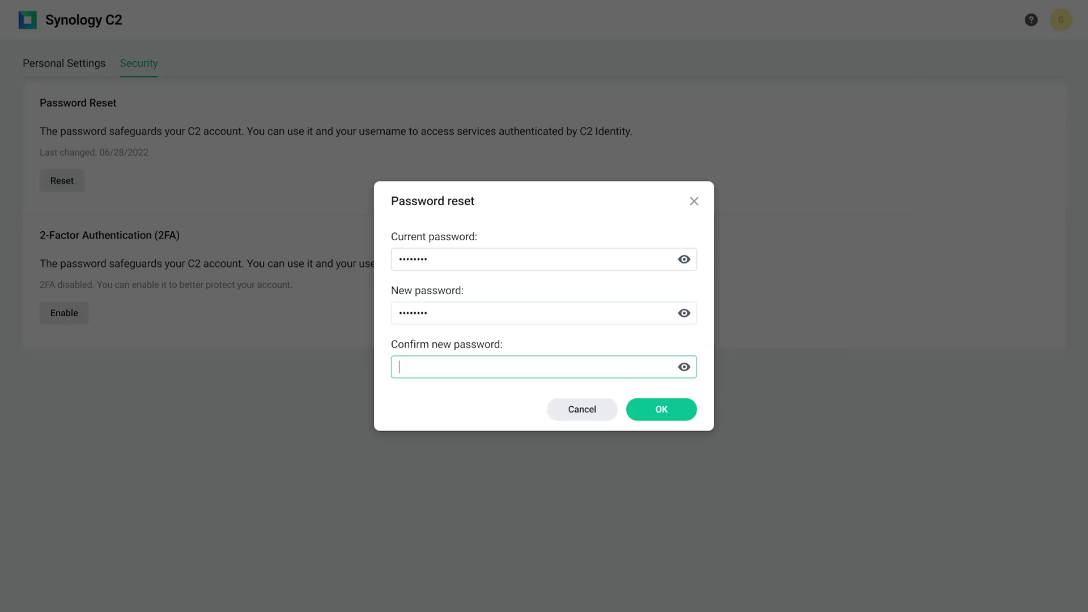
pyautogui.click(670, 411)
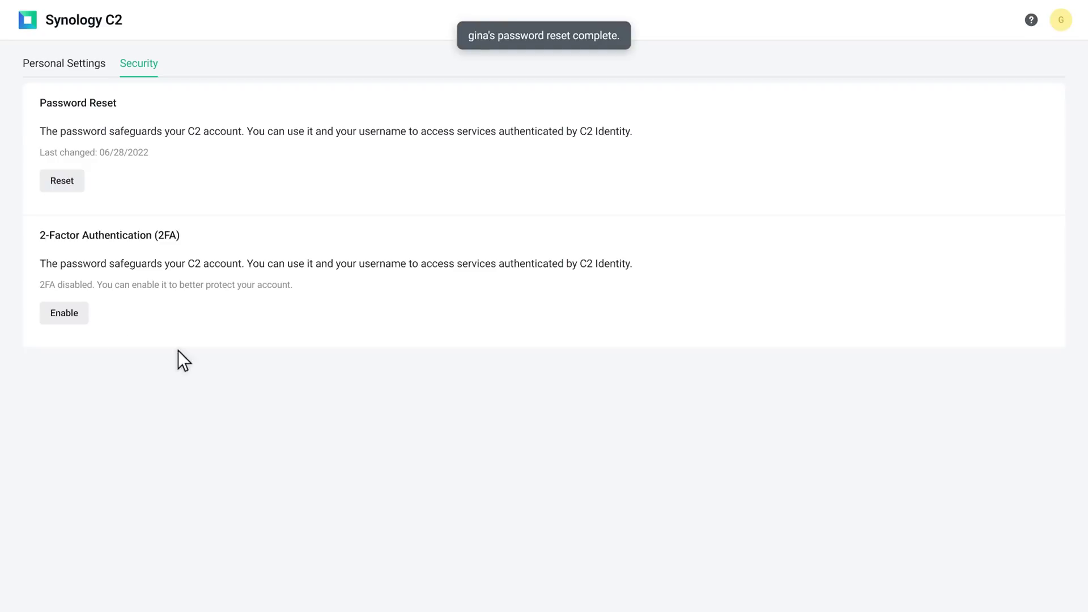
pyautogui.click(61, 316)
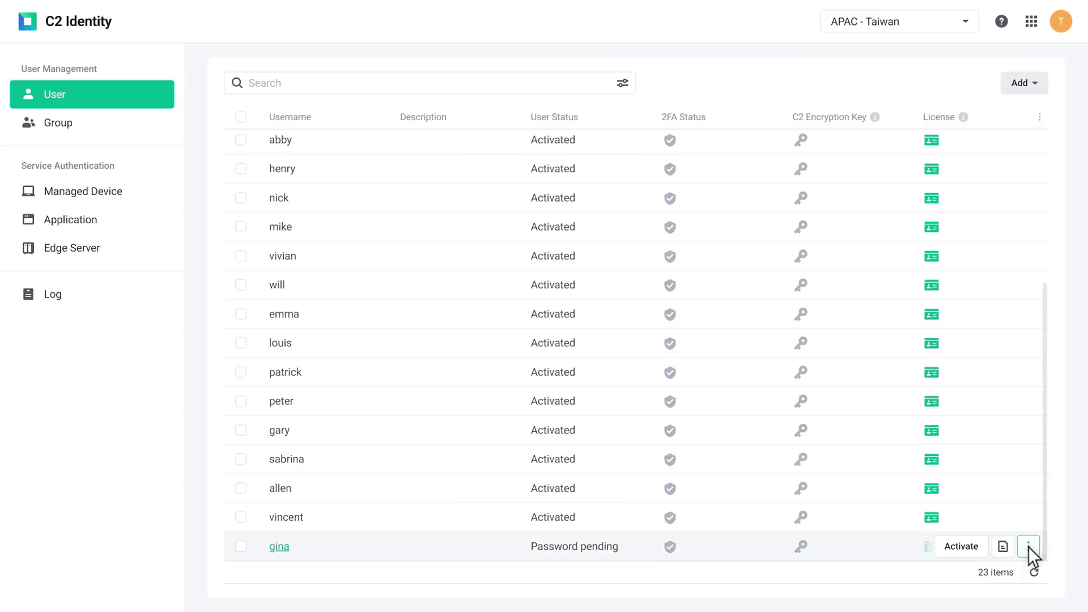
# Delete the password-pending user with accounts and data, acknowledging it is irreversible
pyautogui.click(1029, 547)
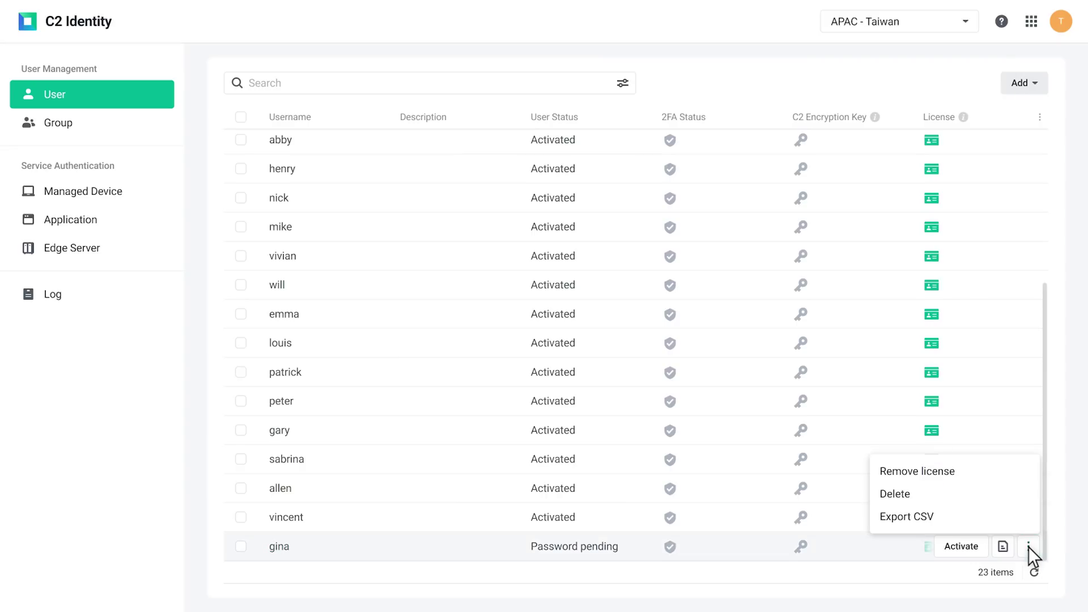
pyautogui.click(976, 494)
pyautogui.click(726, 314)
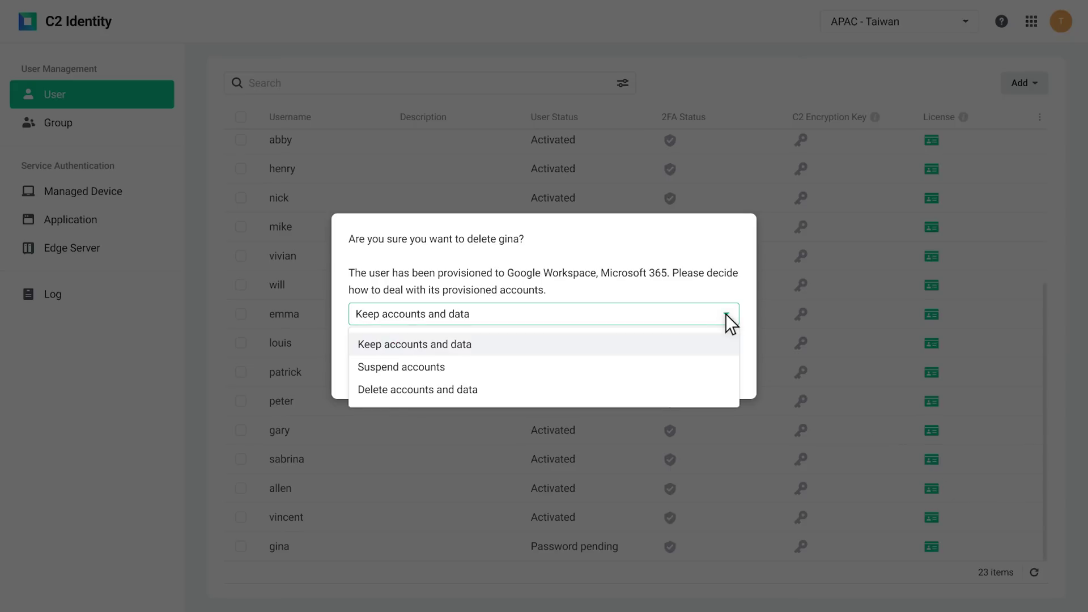
pyautogui.click(650, 389)
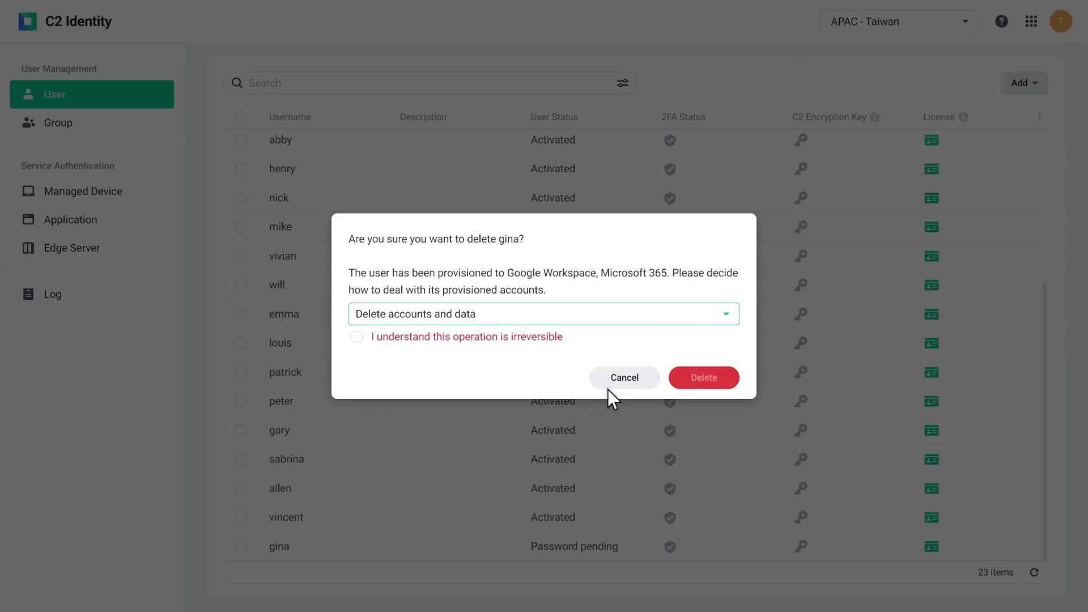
pyautogui.click(357, 337)
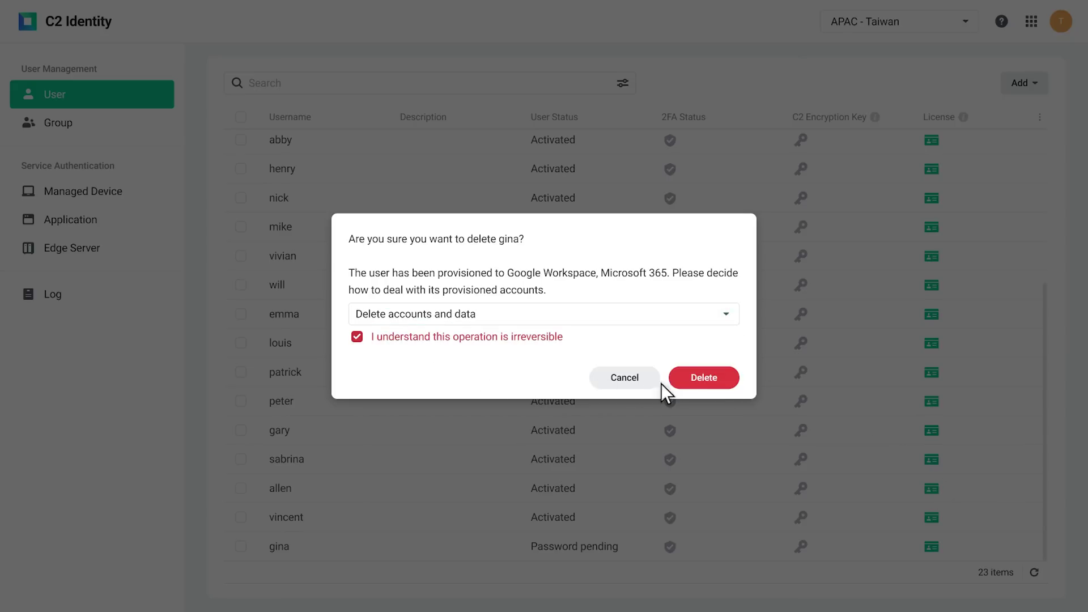
pyautogui.click(719, 379)
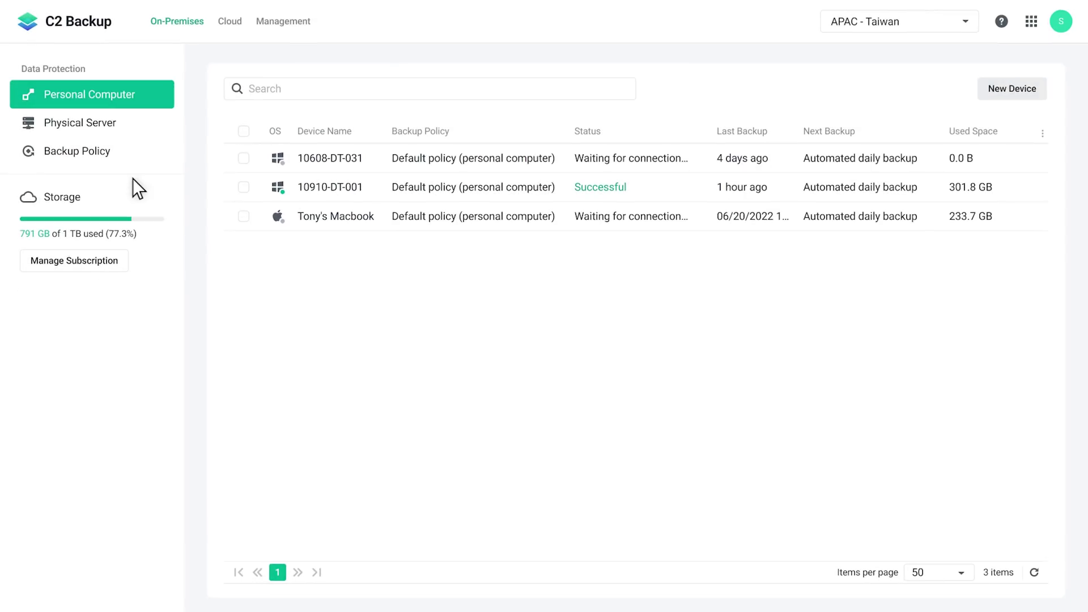
# Show physical server backups, then switch to the cloud service backup tasks
pyautogui.click(129, 123)
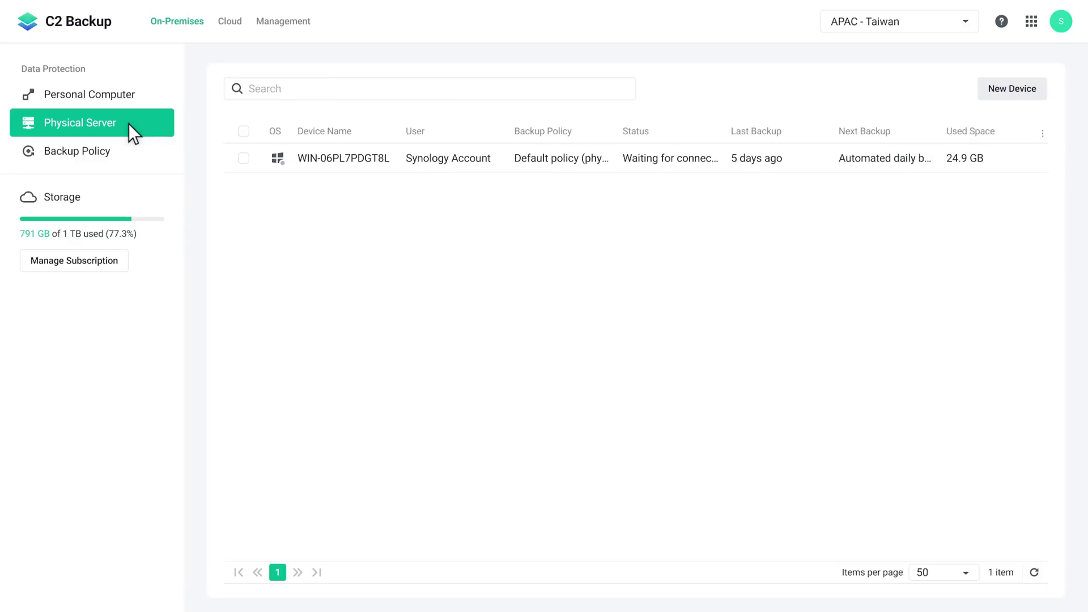
pyautogui.click(231, 22)
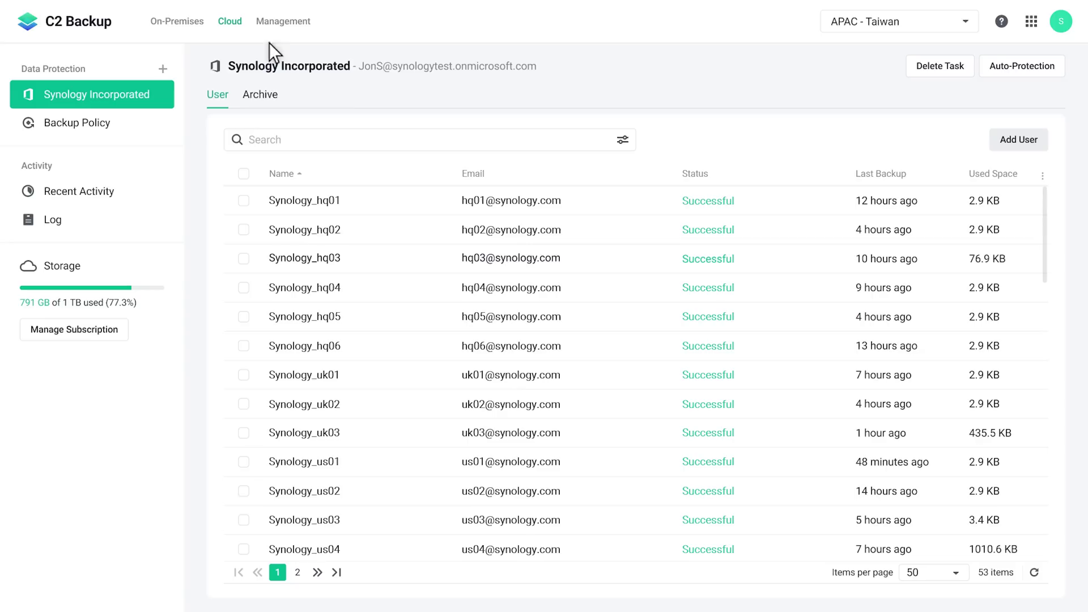
# Open the third user's backup and view the 02/12/2022 activation email in Inbox
pyautogui.rightClick(1032, 259)
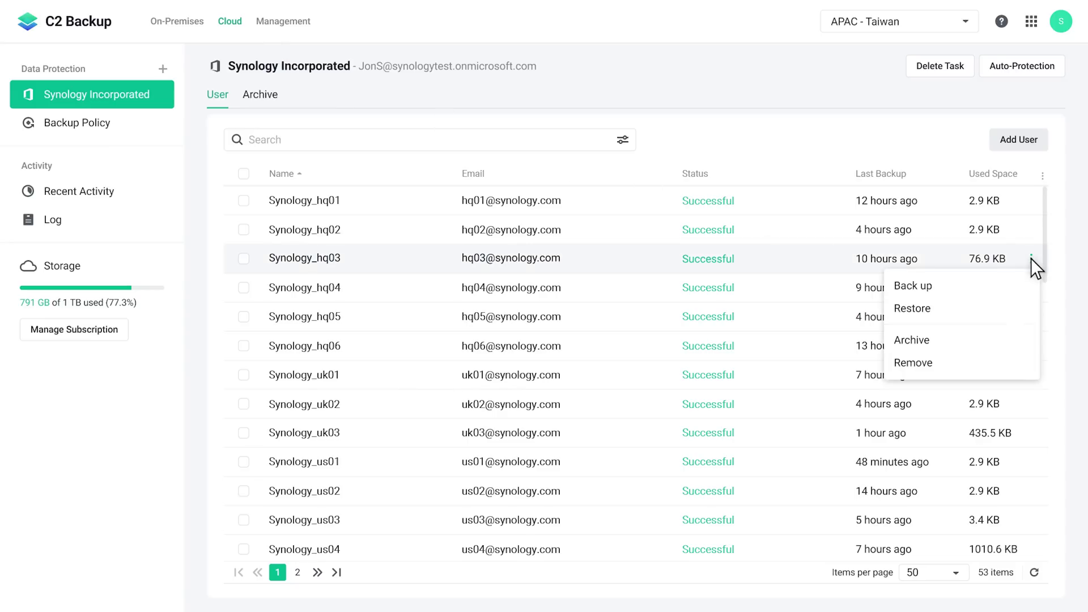
pyautogui.click(989, 308)
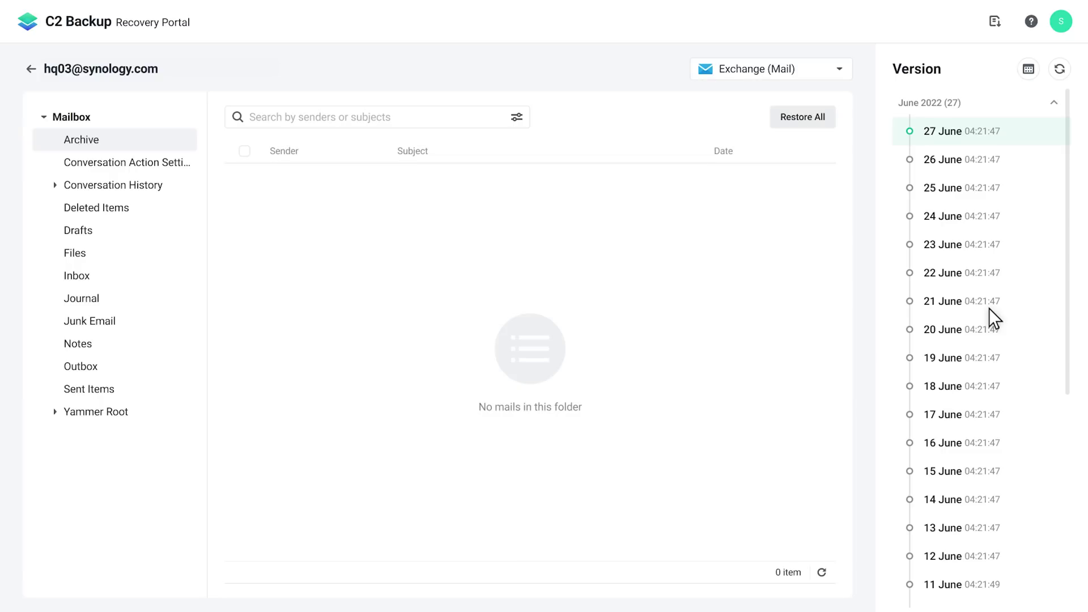
pyautogui.click(121, 278)
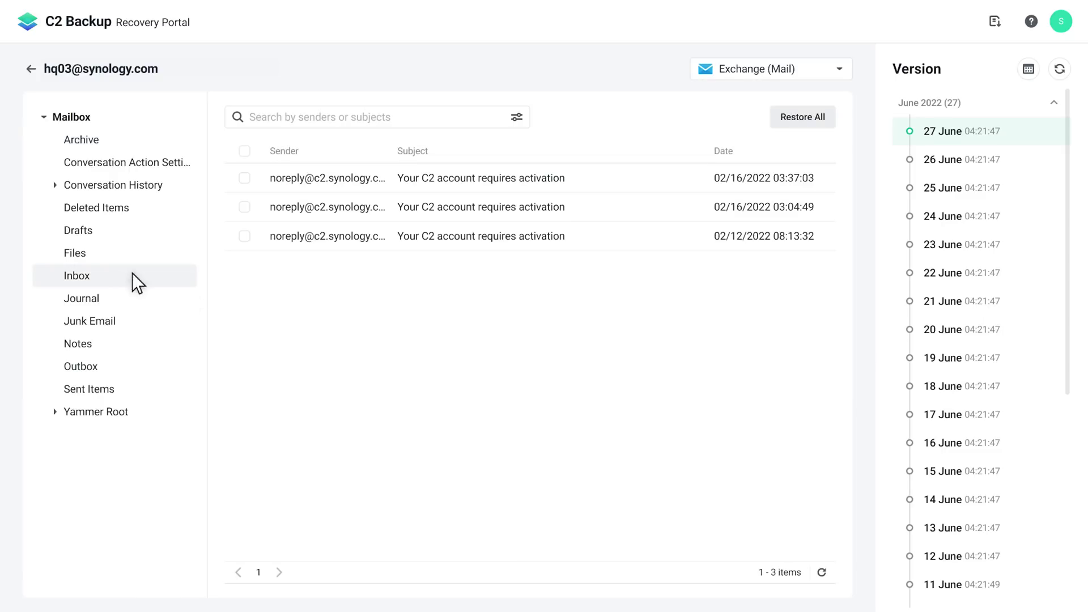
pyautogui.click(245, 237)
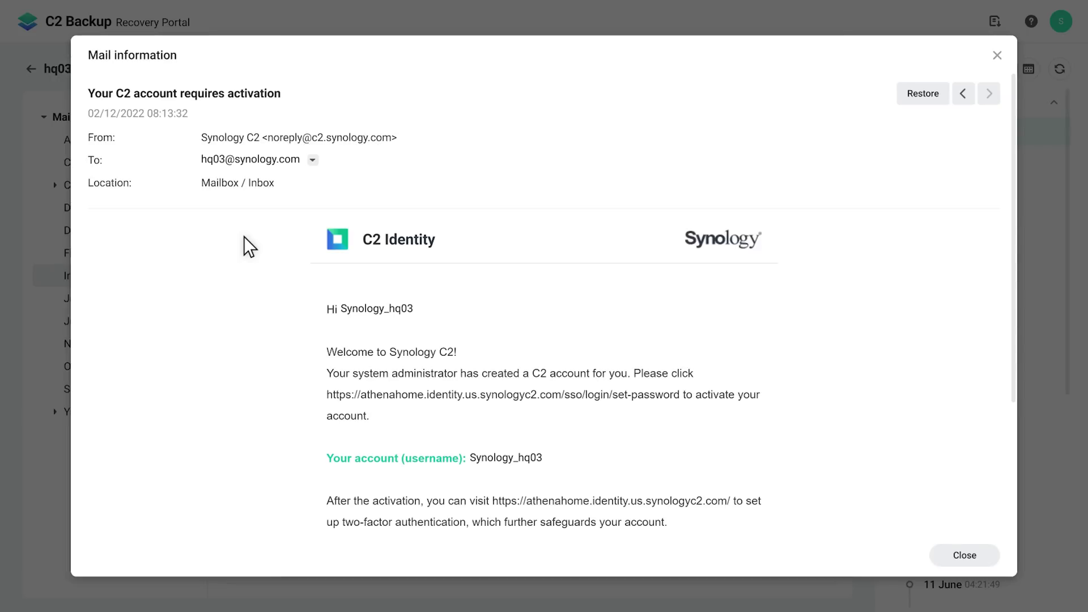
# Restore the activation email into a new folder
pyautogui.click(924, 96)
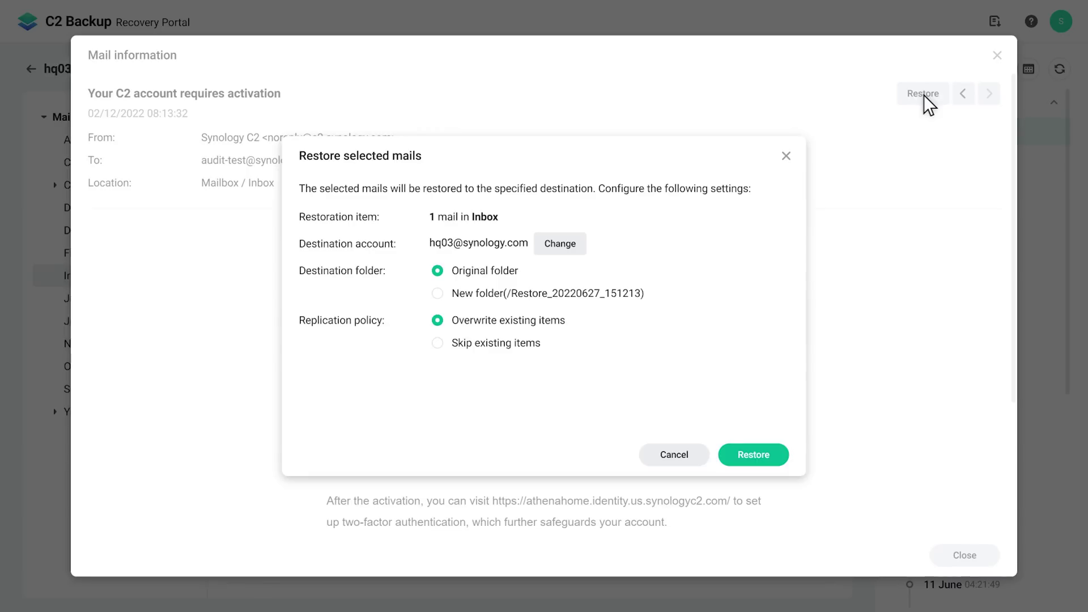
pyautogui.click(439, 297)
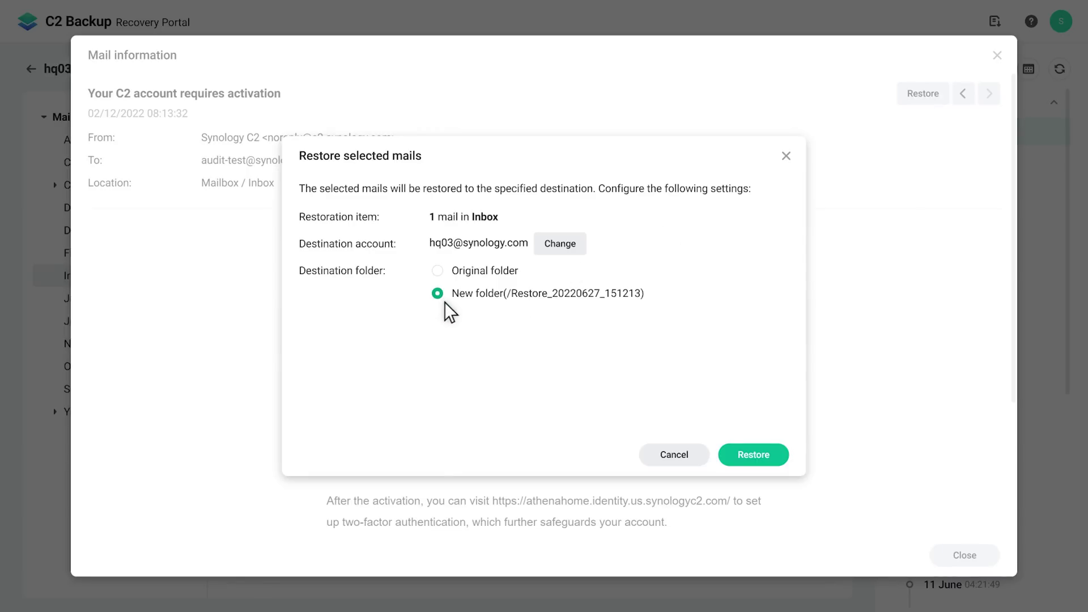
pyautogui.click(752, 455)
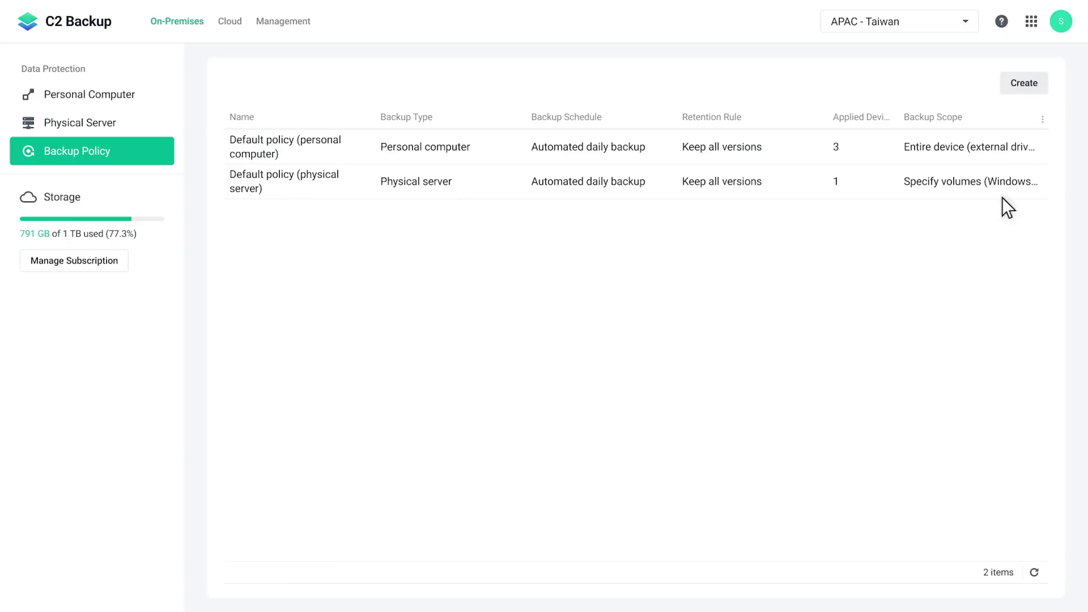
# Save the default personal-computer policy with specified volumes, event-triggered backups and 12-month version retention
pyautogui.click(1031, 147)
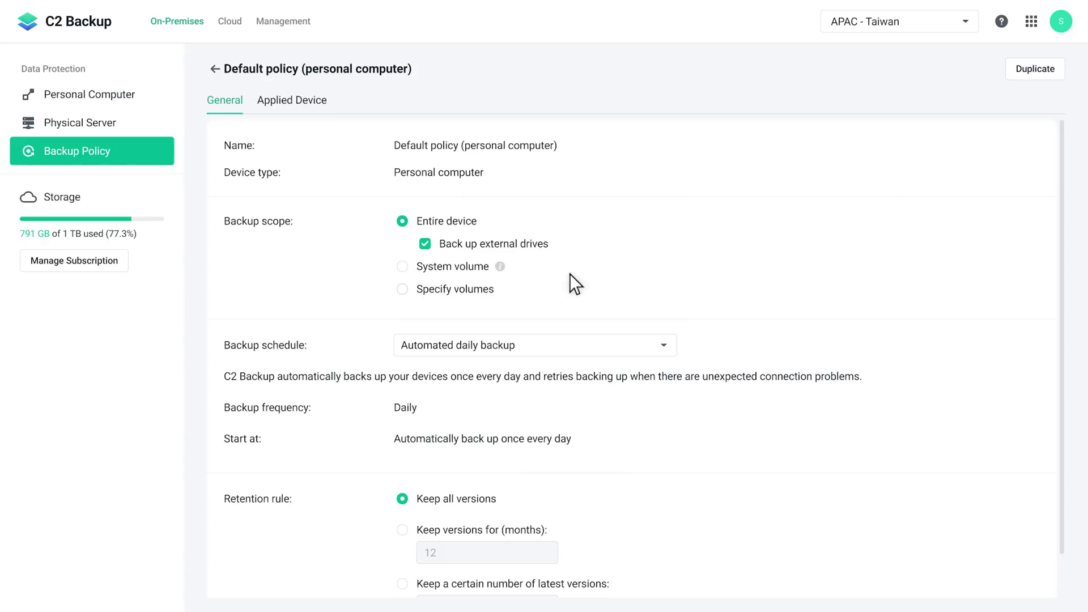
pyautogui.click(403, 289)
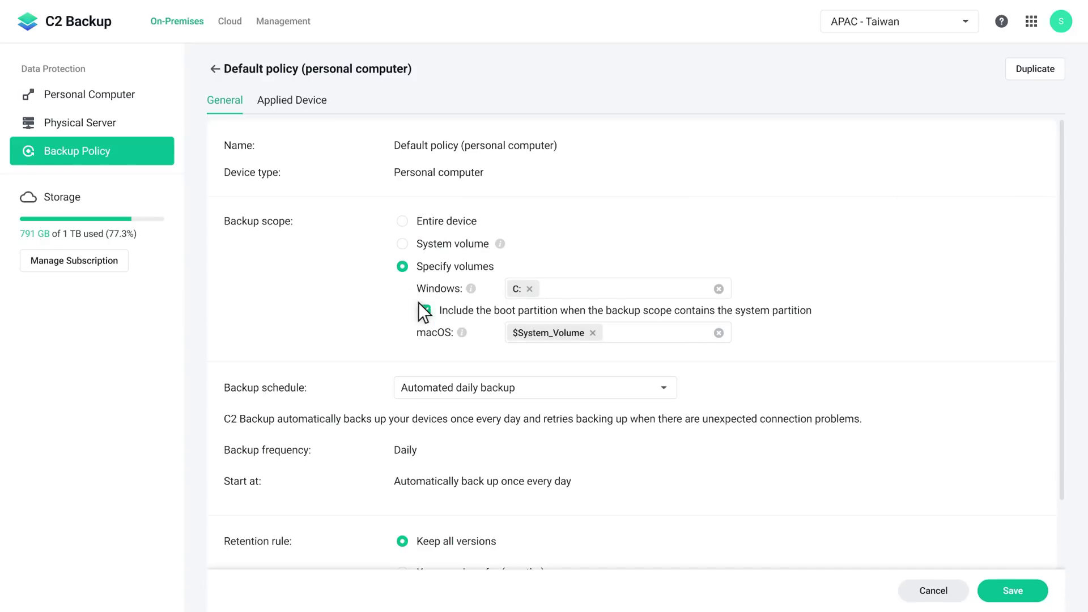
pyautogui.click(663, 389)
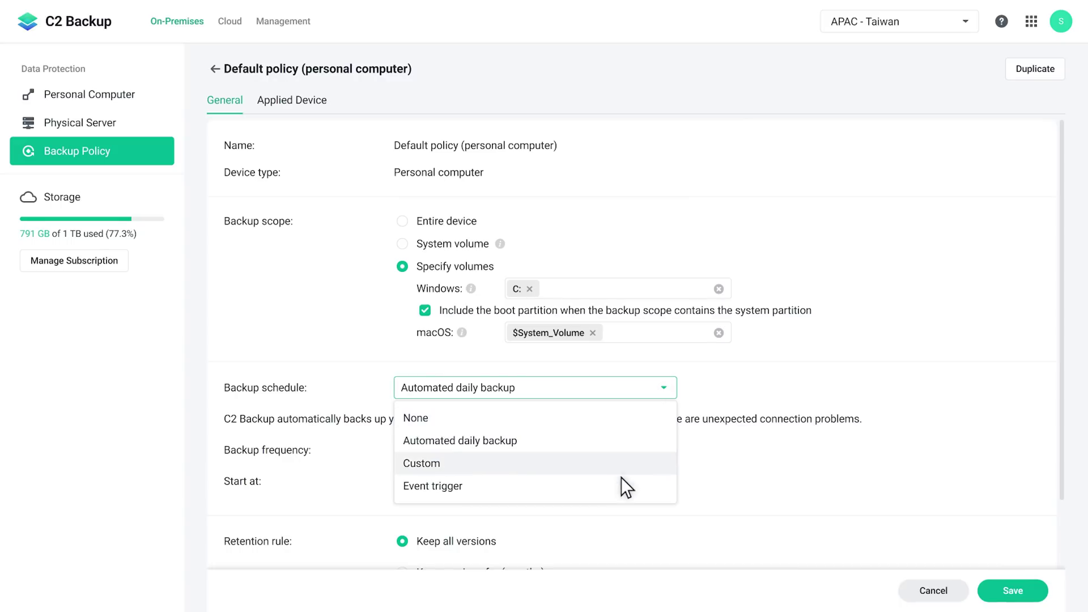
pyautogui.click(611, 489)
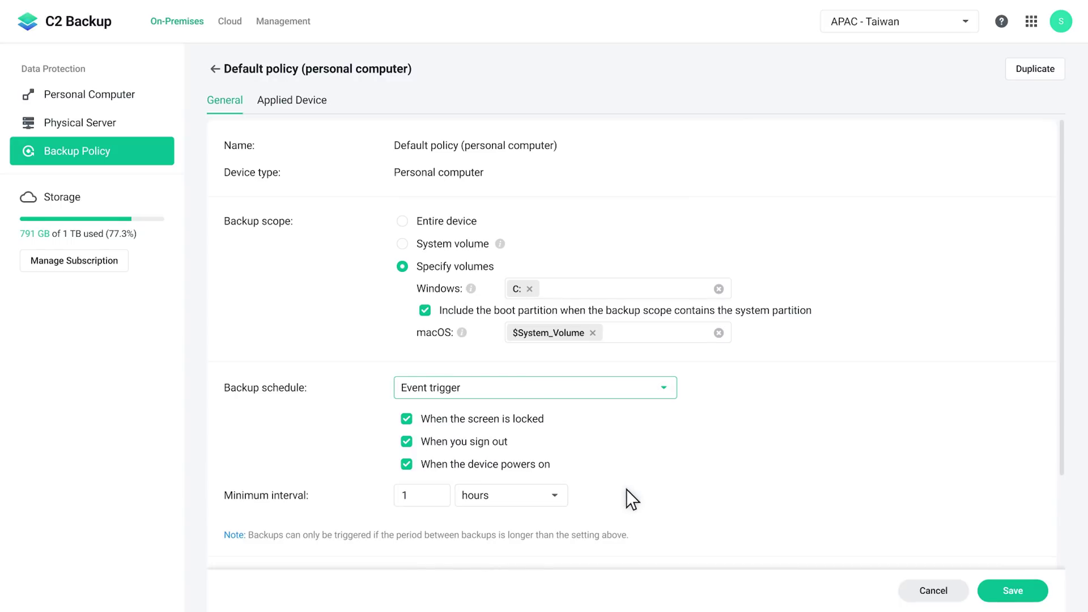
pyautogui.moveTo(1063, 404); pyautogui.dragTo(1062, 515)
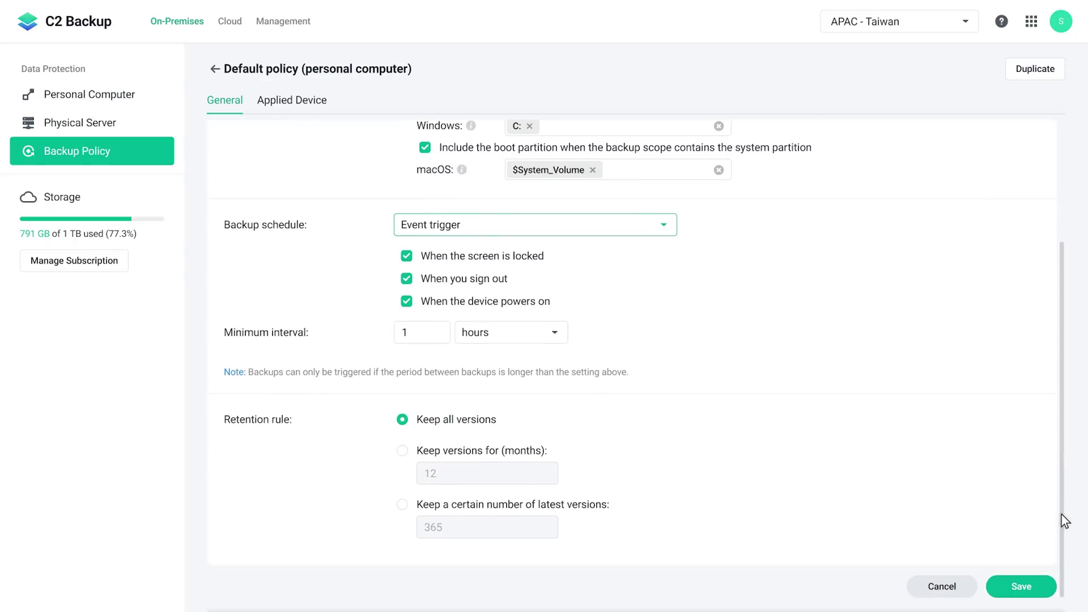
pyautogui.click(403, 451)
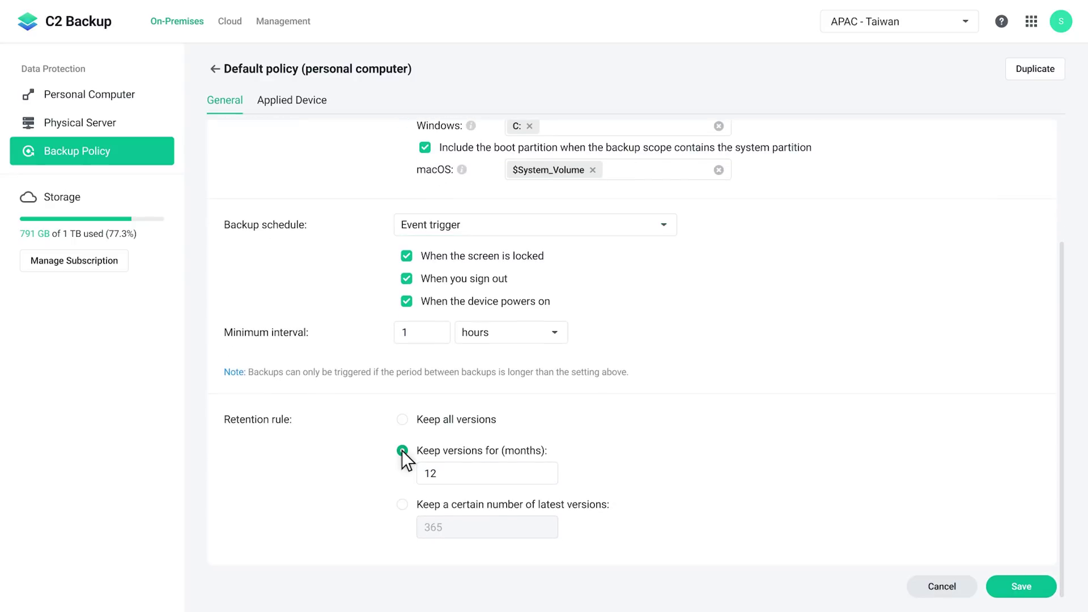
pyautogui.click(1036, 587)
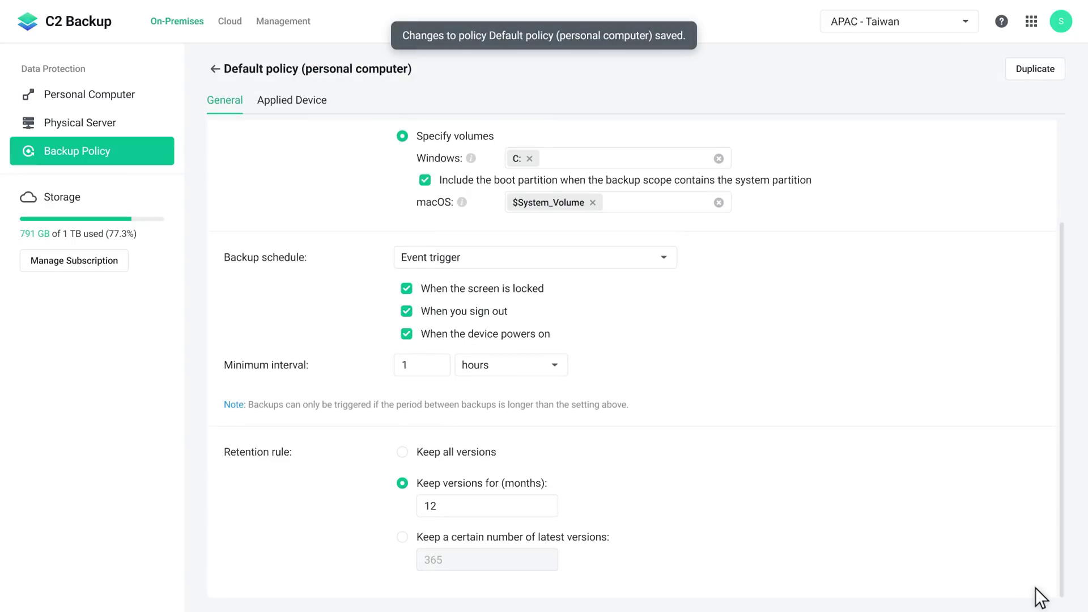
# View the cloud Default Policy, then the general log records of the cloud backup task
pyautogui.click(231, 22)
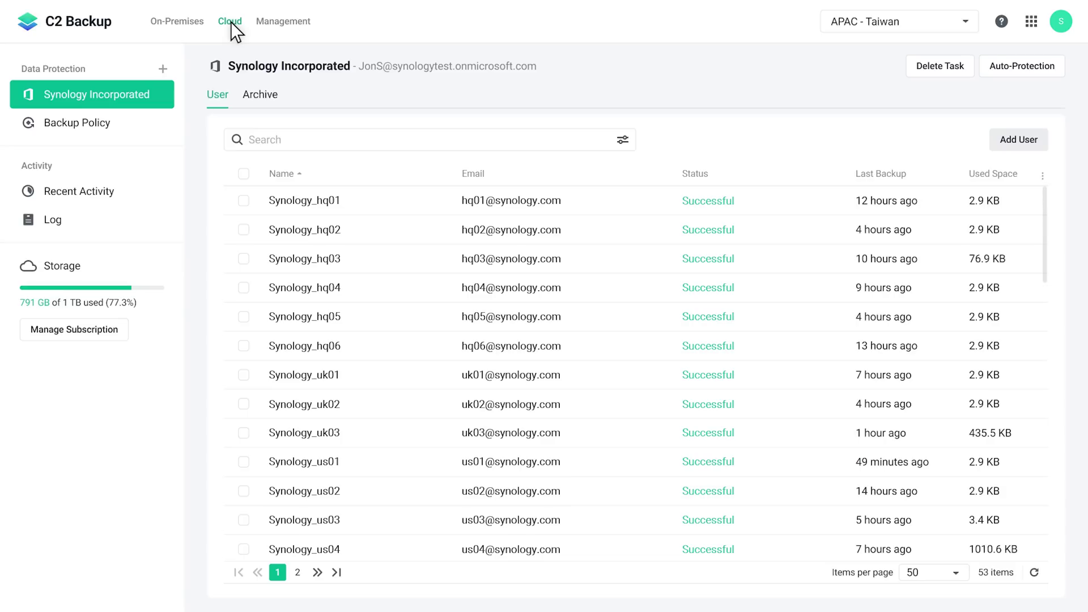
pyautogui.click(119, 123)
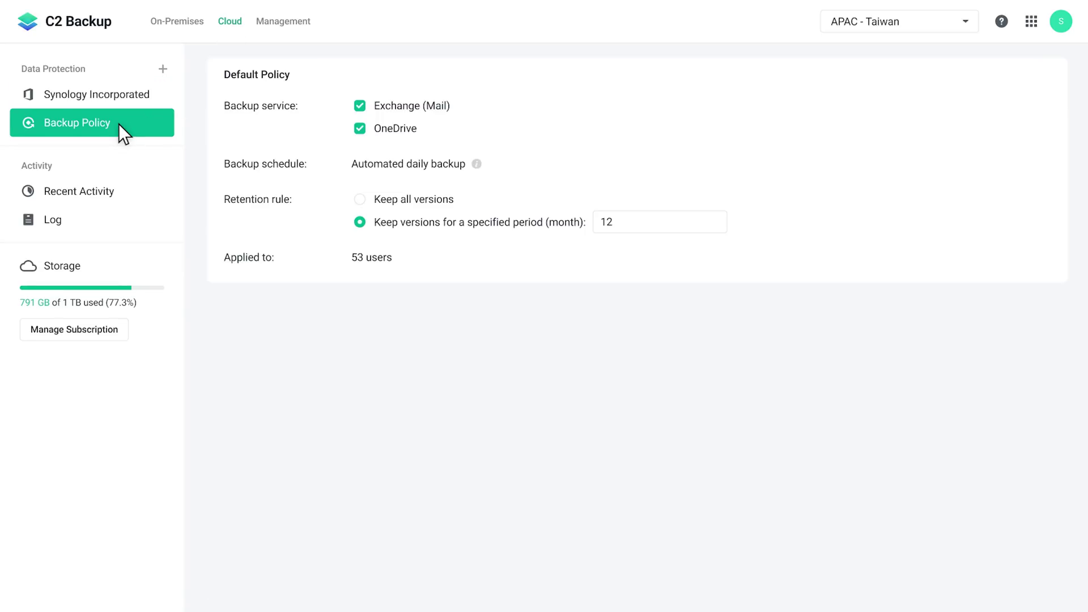
pyautogui.click(101, 221)
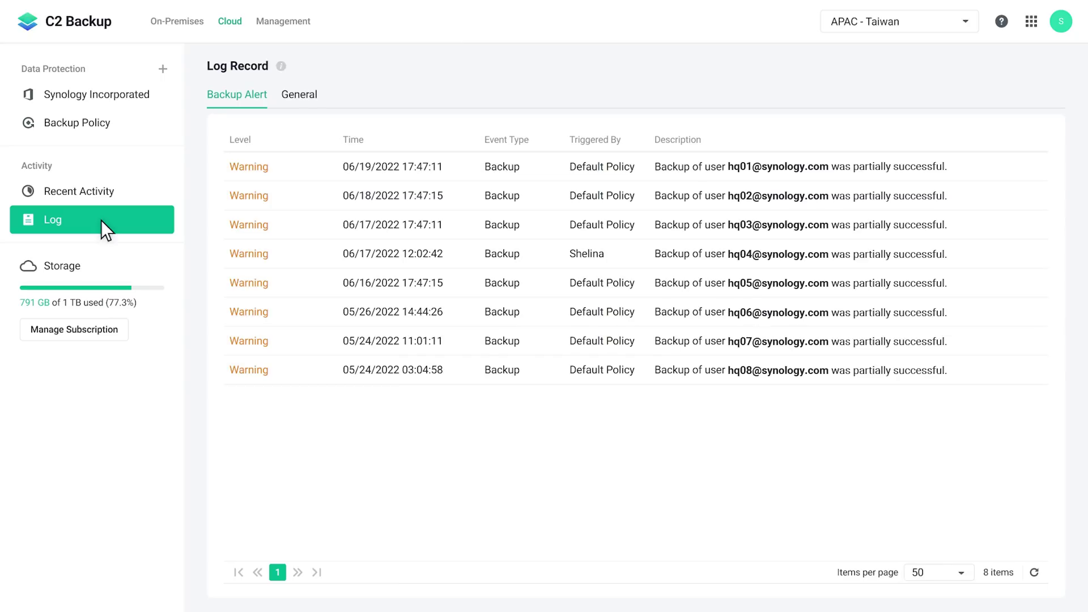
pyautogui.click(299, 96)
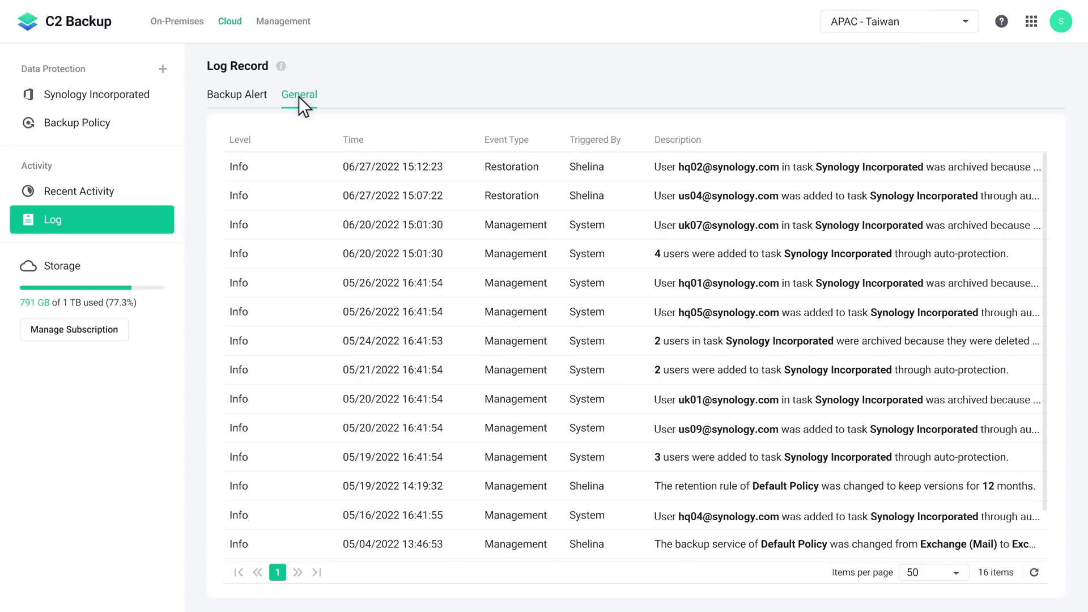
# Review an activated user's role editor in Management and dismiss it unchanged
pyautogui.click(280, 23)
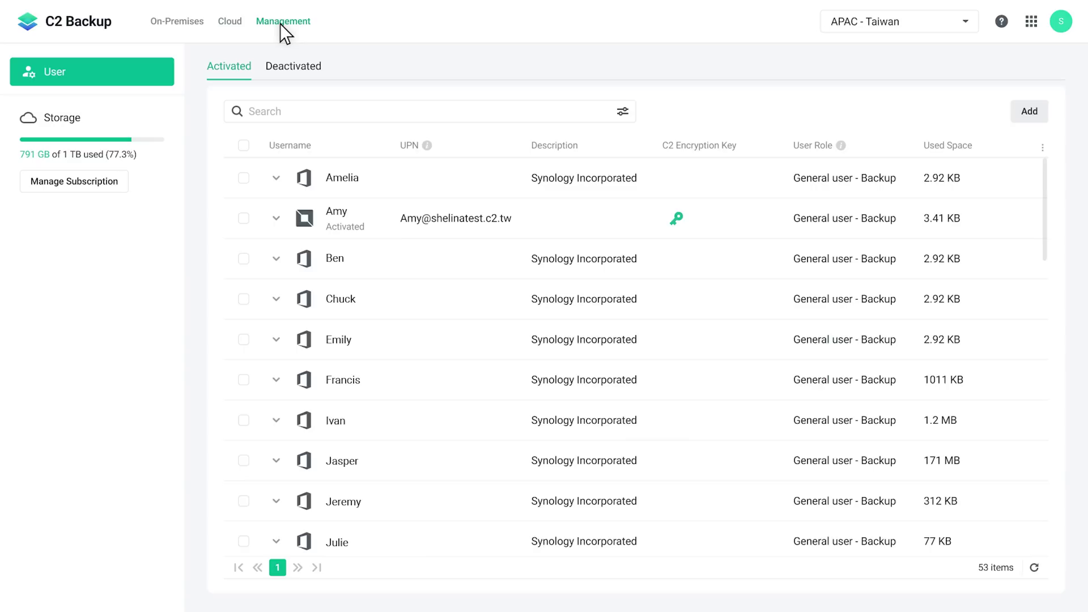
pyautogui.click(1031, 218)
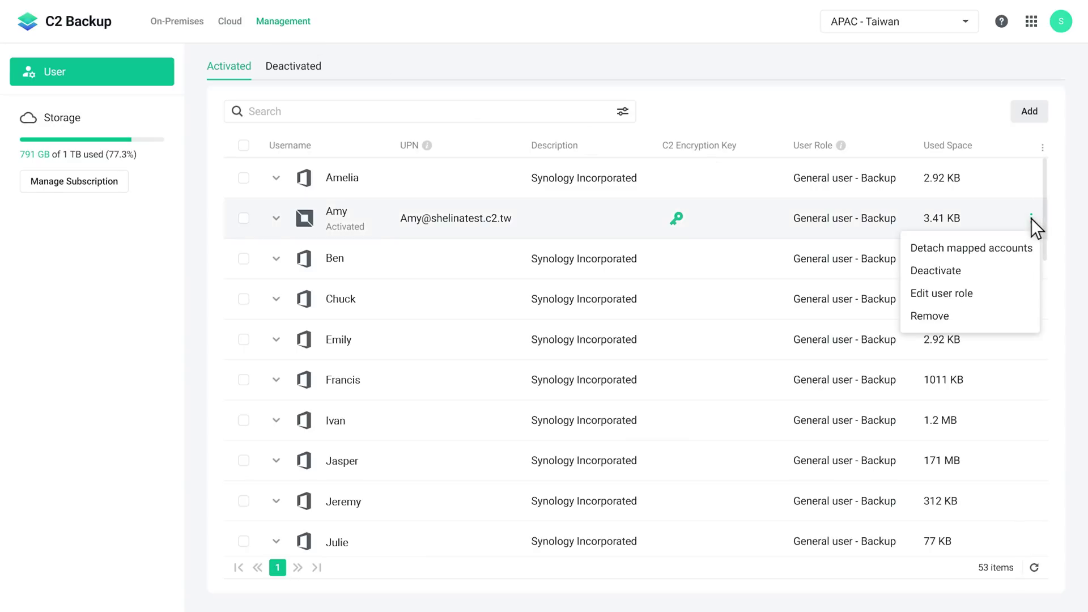
pyautogui.click(1001, 296)
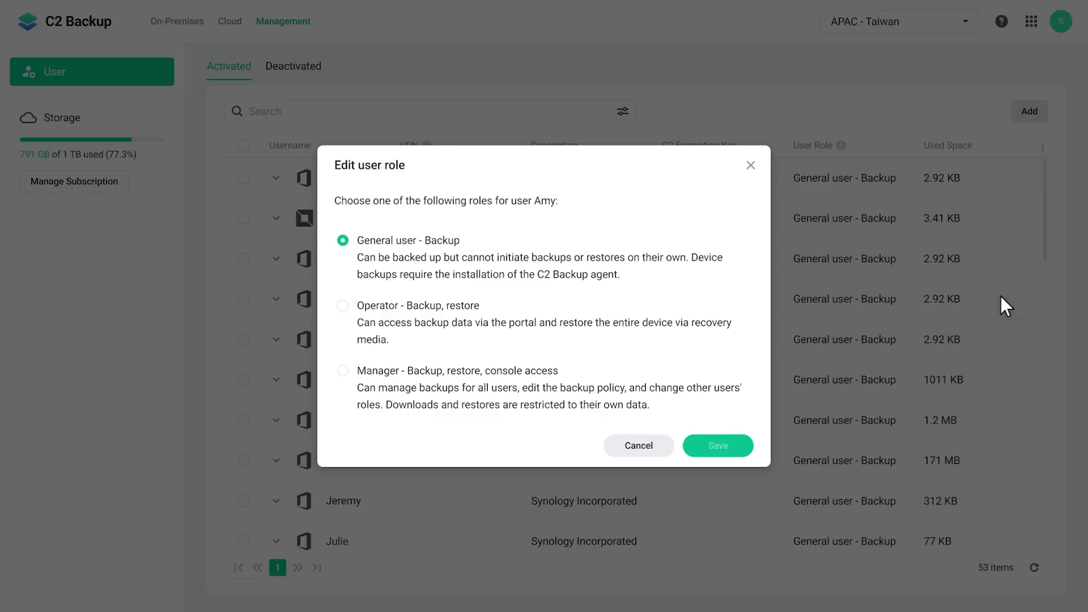
pyautogui.click(751, 166)
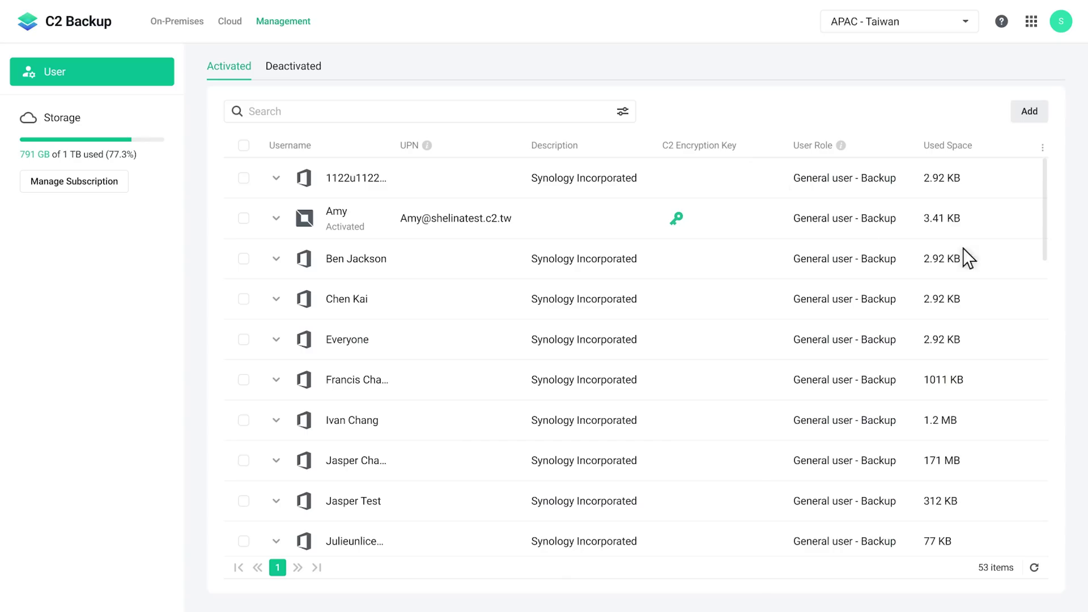
# Bring up another user's Detach/Set mapped accounts settings
pyautogui.click(1032, 259)
pyautogui.click(983, 291)
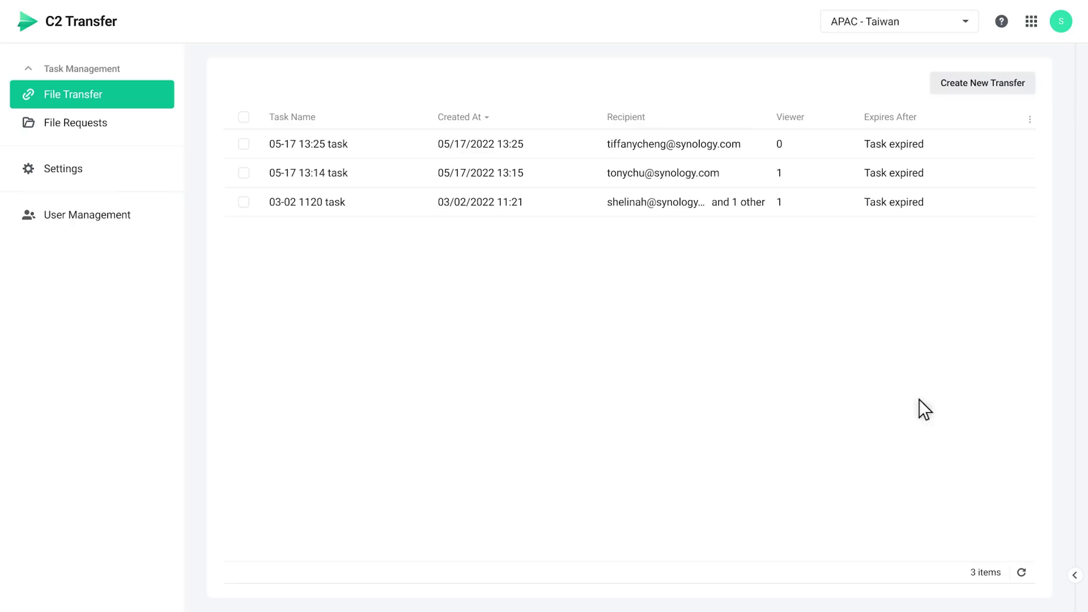
# Start a new transfer uploading the GITEX 2023 contract PDF from the computer
pyautogui.click(989, 84)
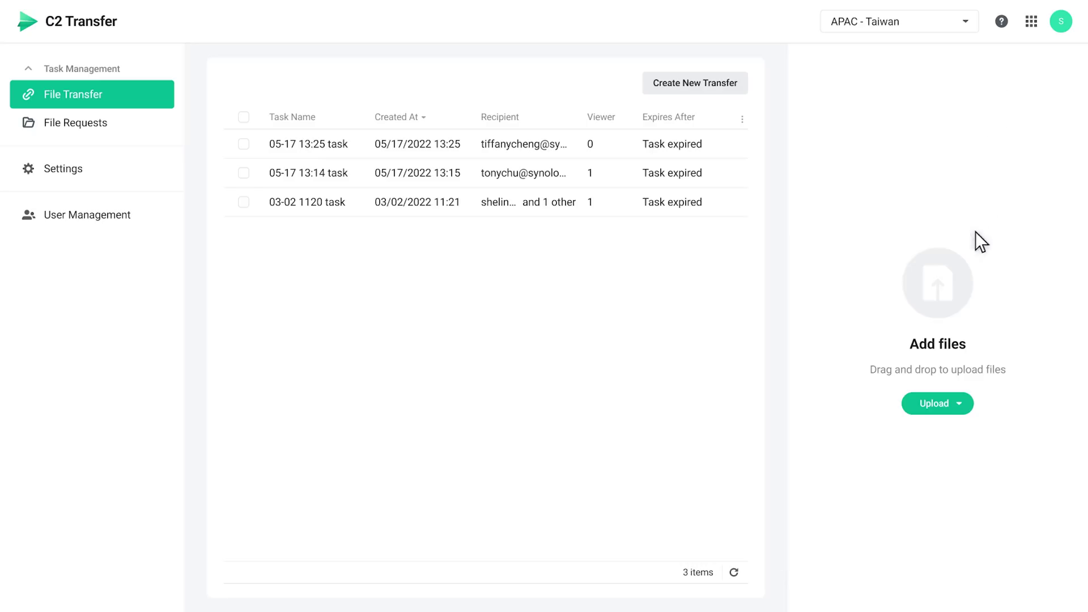
pyautogui.click(937, 404)
pyautogui.click(951, 433)
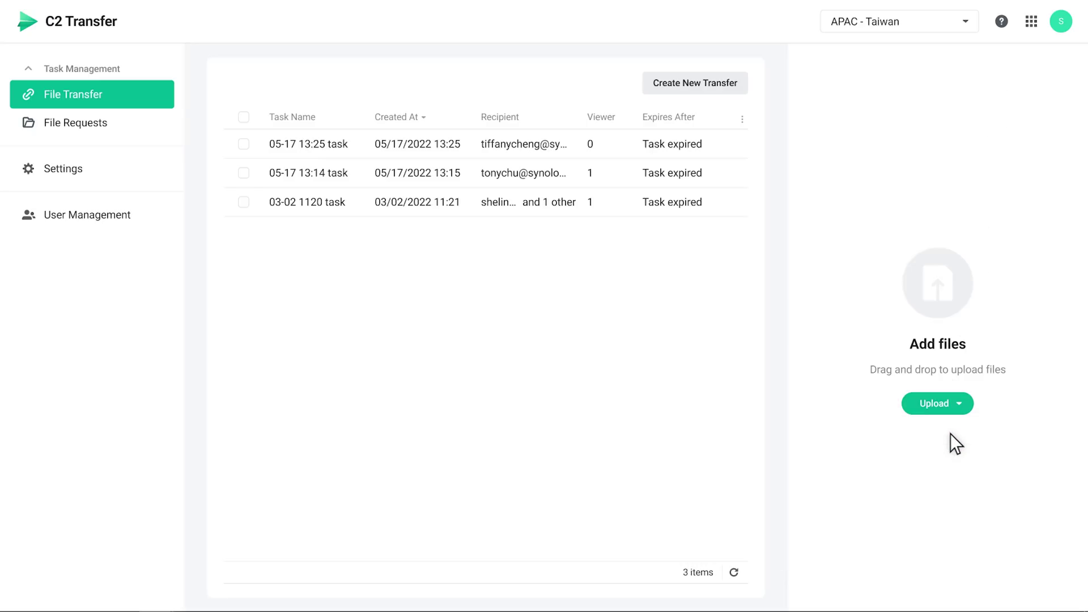
pyautogui.doubleClick(362, 102)
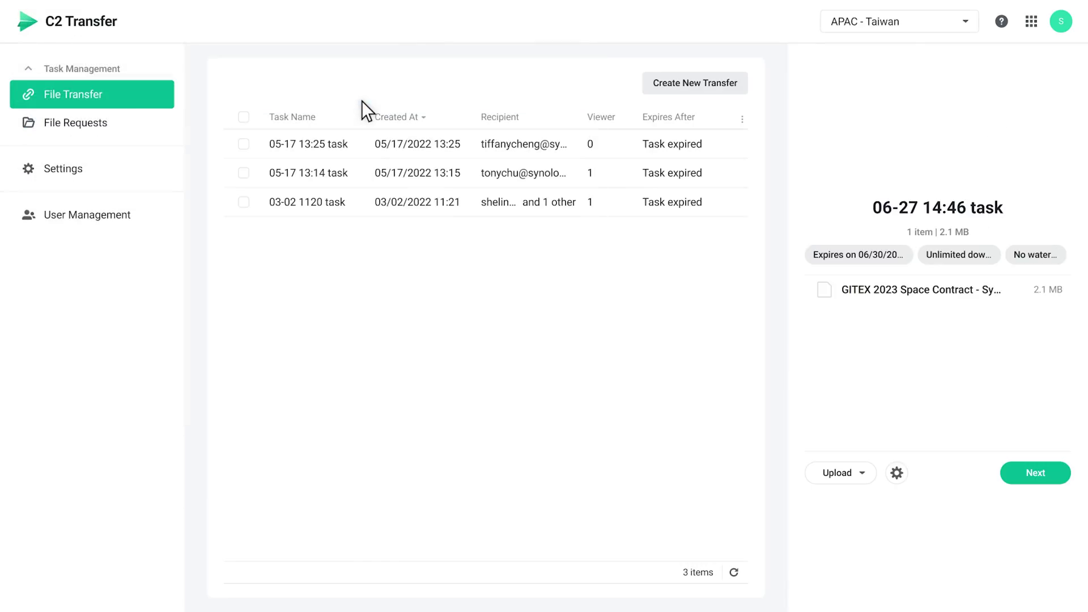
pyautogui.click(897, 473)
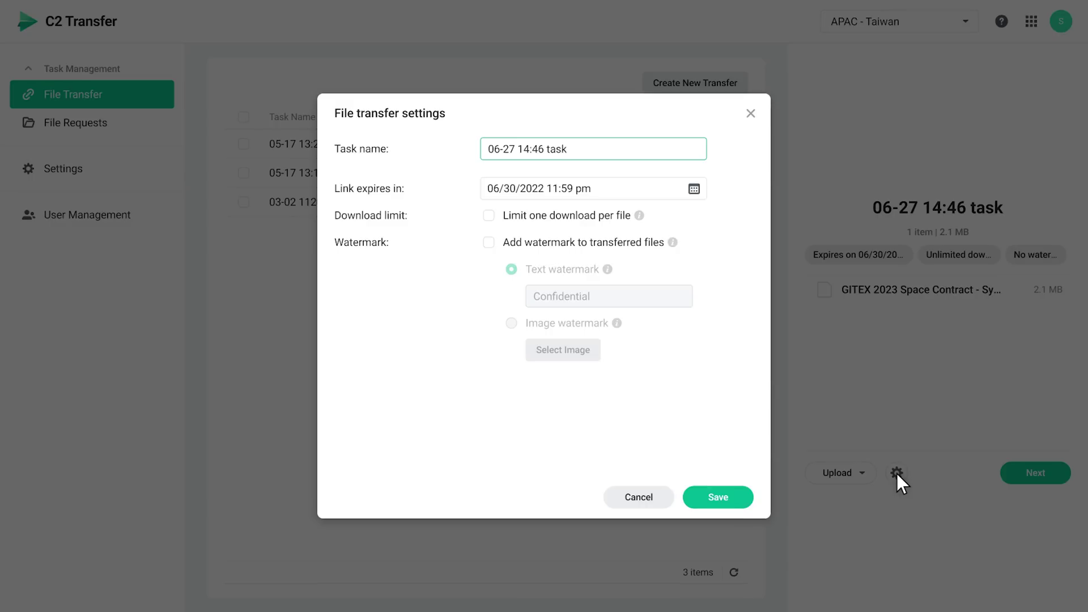
# Name the transfer 'sent', expiry June 30, one download per file, watermark text 'important', and save
pyautogui.hotkey('ctrl', 'a')
pyautogui.write('s')
pyautogui.click(695, 189)
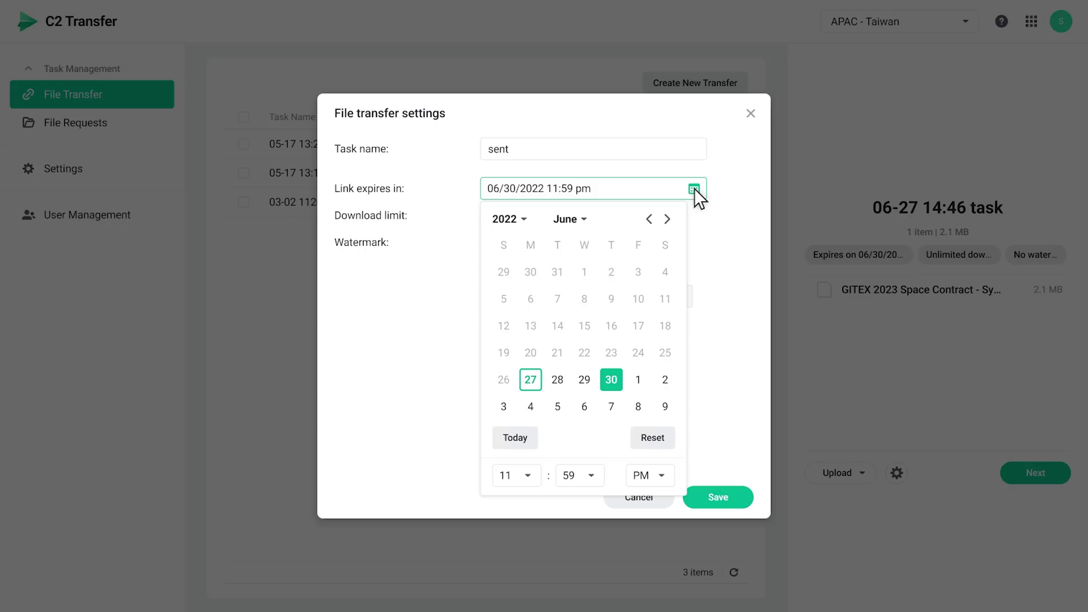
pyautogui.click(611, 379)
pyautogui.click(490, 215)
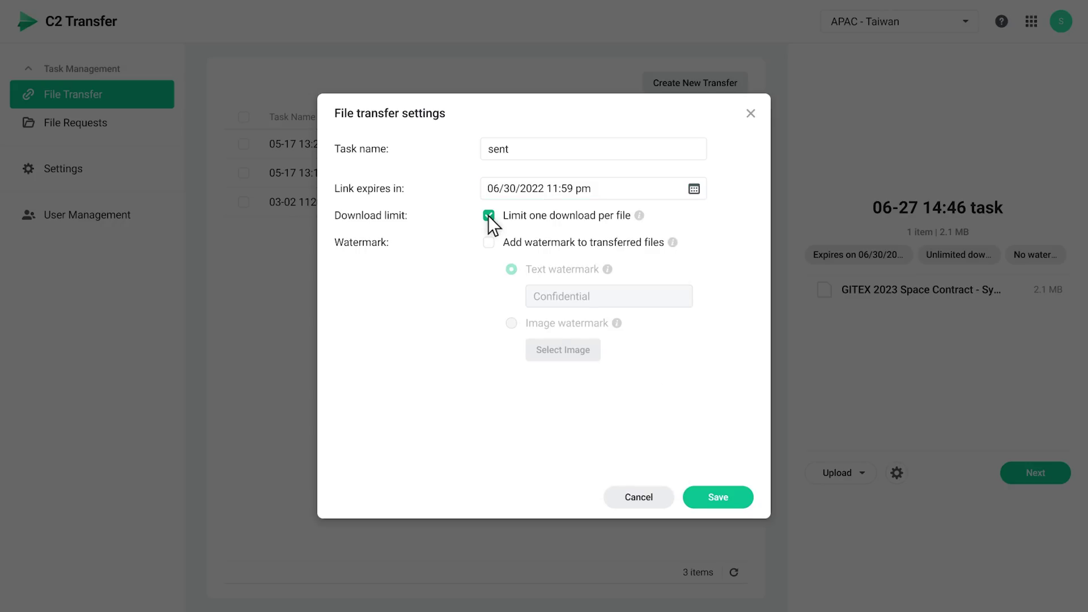
pyautogui.click(489, 242)
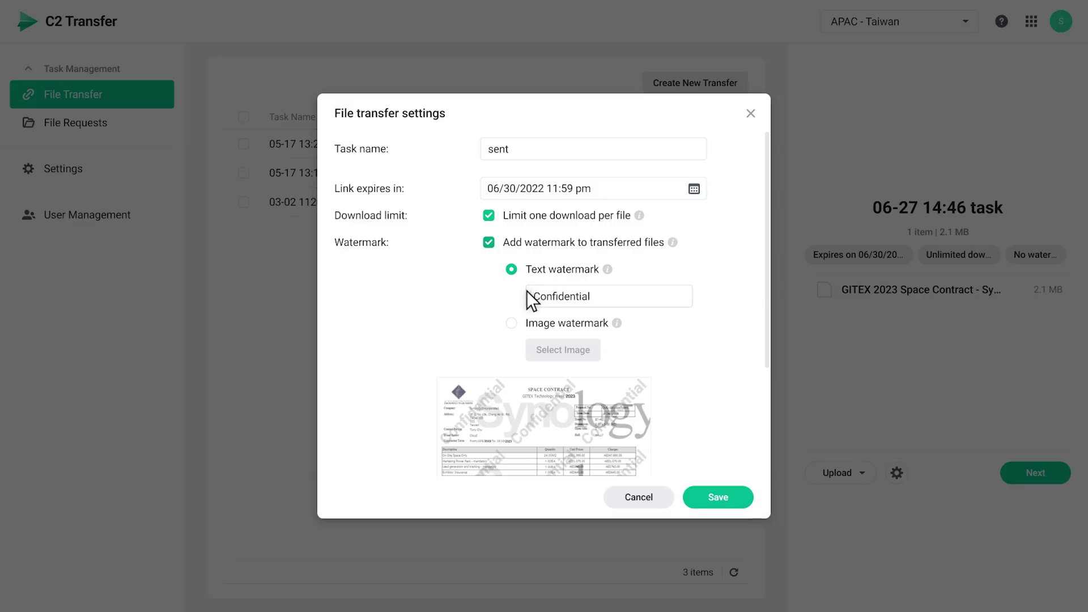
pyautogui.doubleClick(545, 296)
pyautogui.write('im')
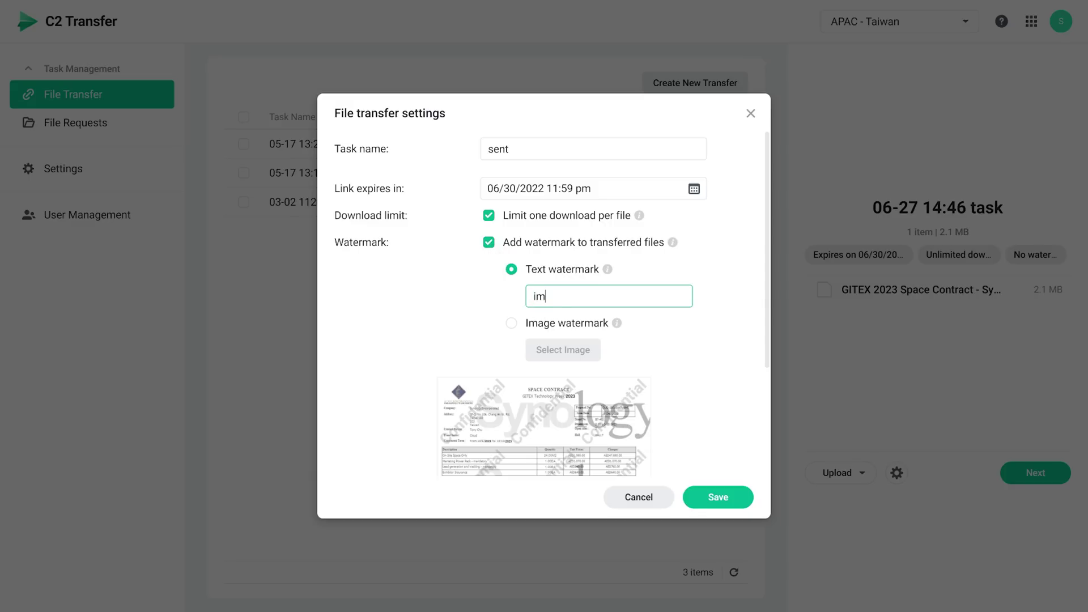
pyautogui.write('portant')
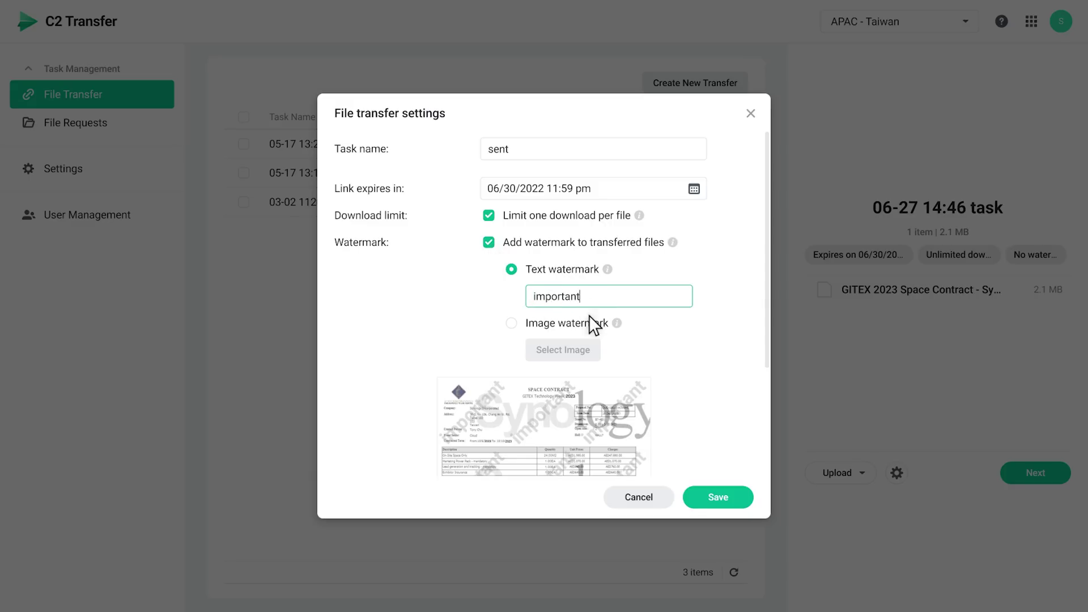
pyautogui.click(722, 500)
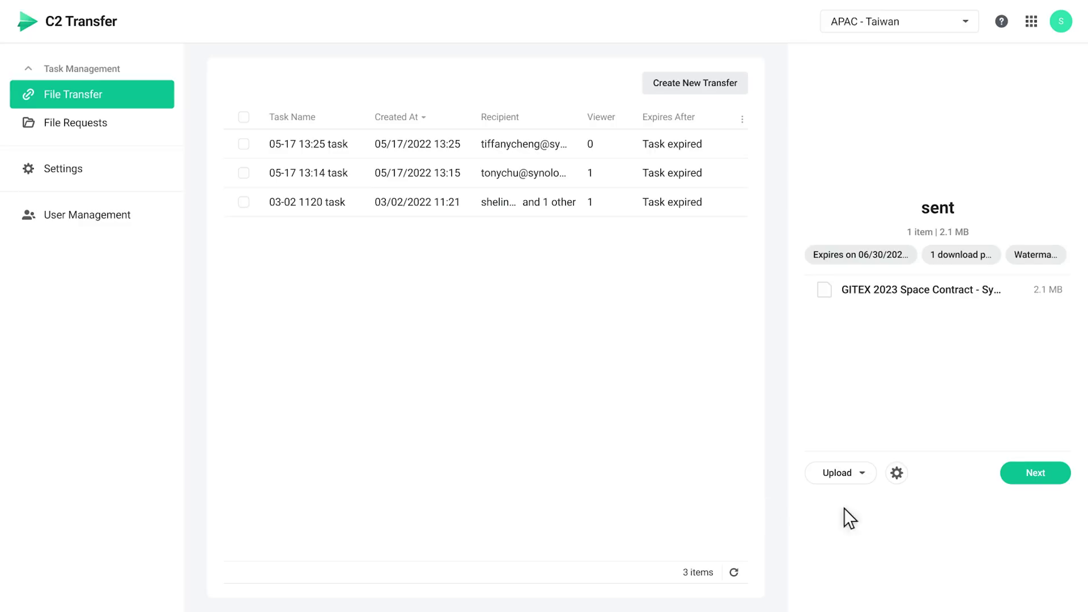
# Add one email-verified recipient, create the share link for 'sent' and copy it
pyautogui.click(1049, 473)
pyautogui.click(950, 284)
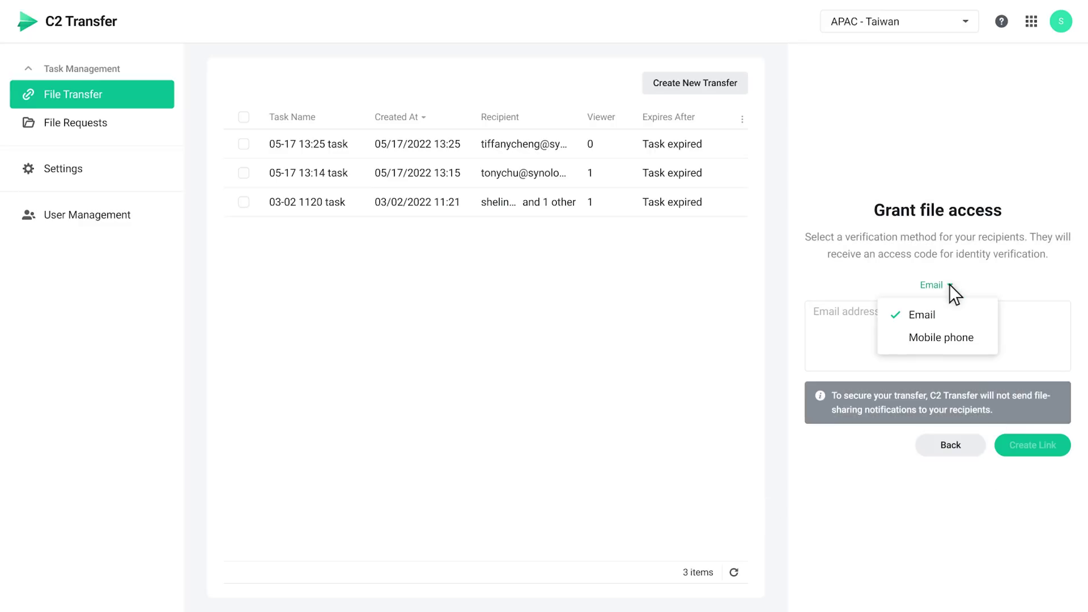
pyautogui.click(815, 311)
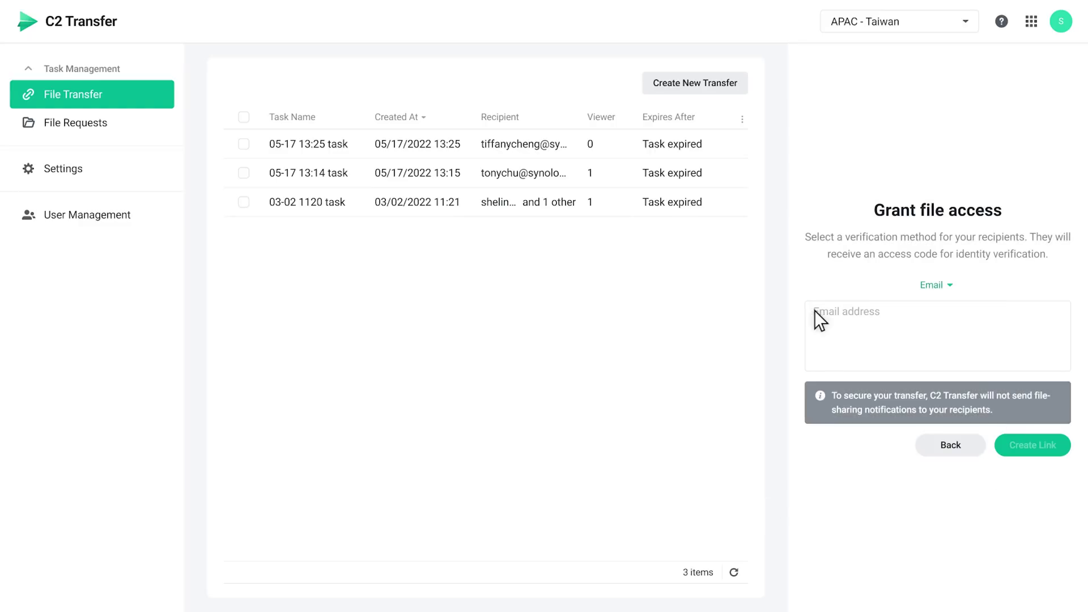
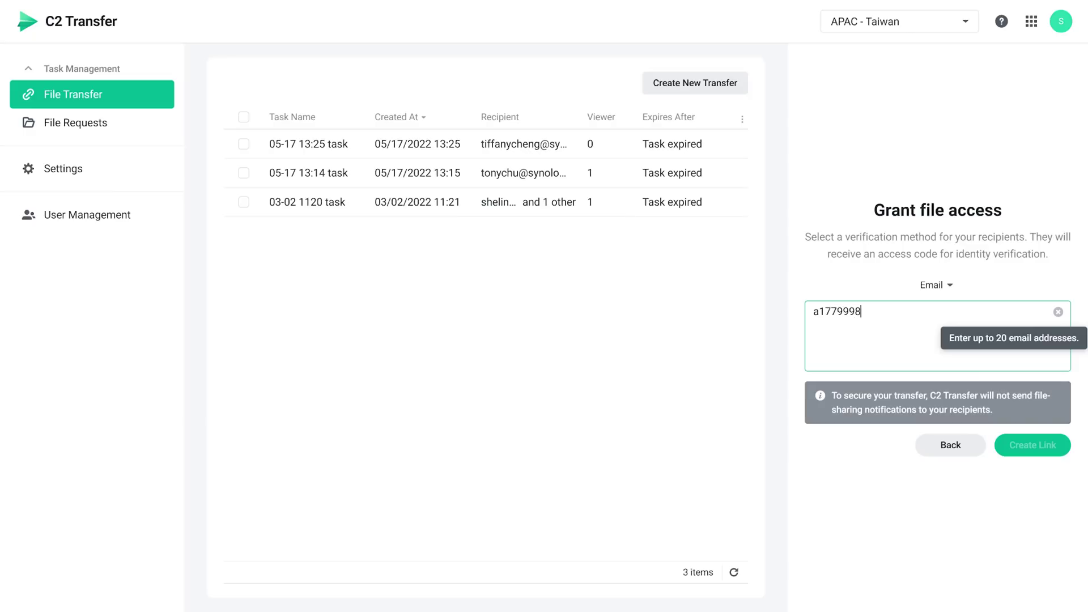
pyautogui.press('Return')
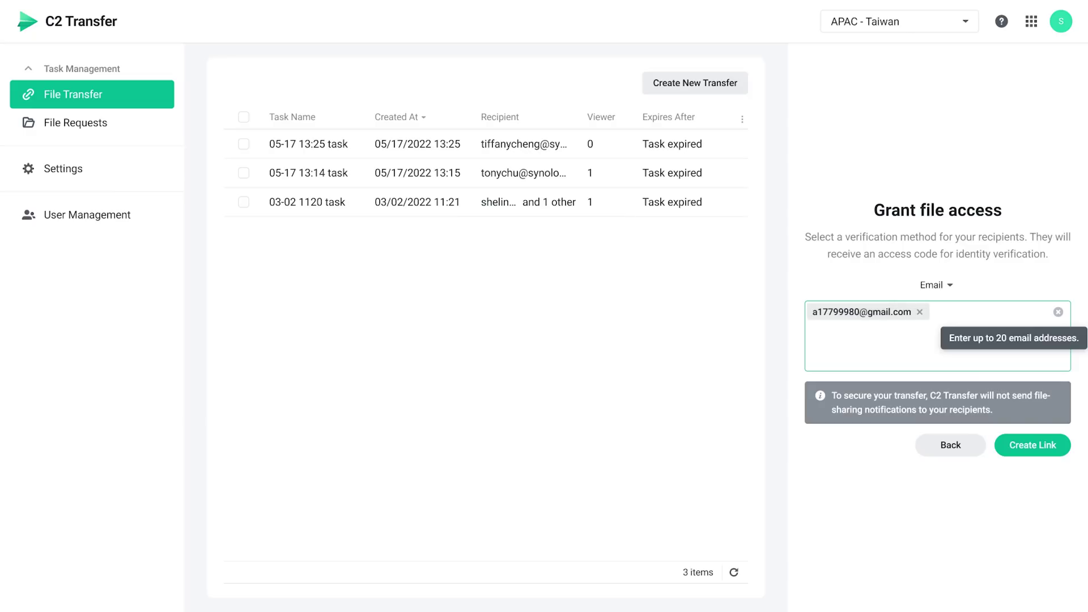
pyautogui.click(1038, 446)
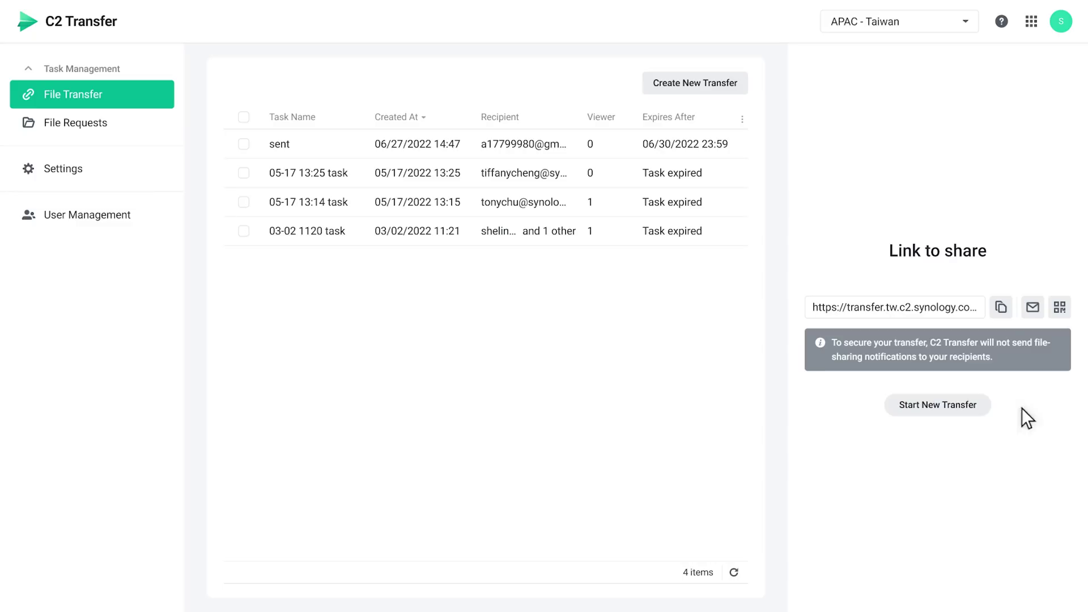
pyautogui.click(1002, 308)
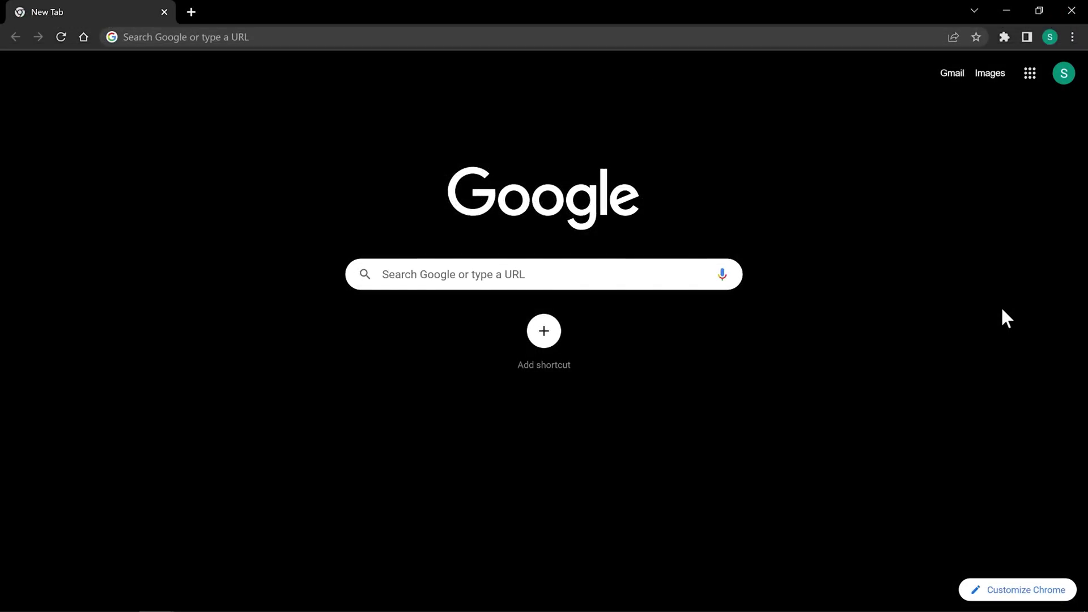
# Load the copied transfer link in a new tab and request an access code
pyautogui.hotkey('ctrl', 'l')
pyautogui.hotkey('ctrl', 'v')
pyautogui.press('Return')
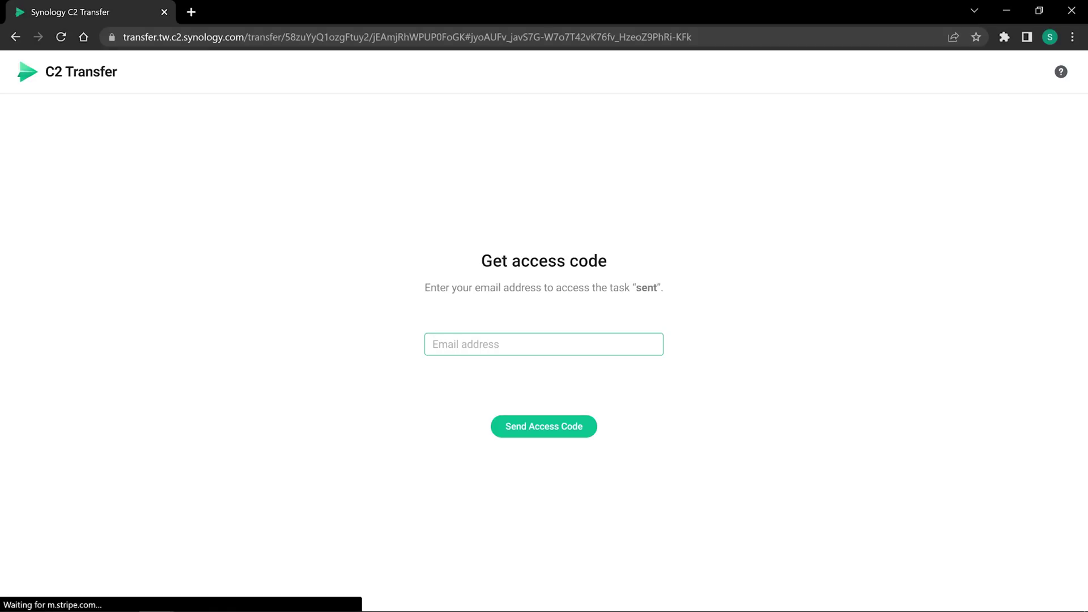
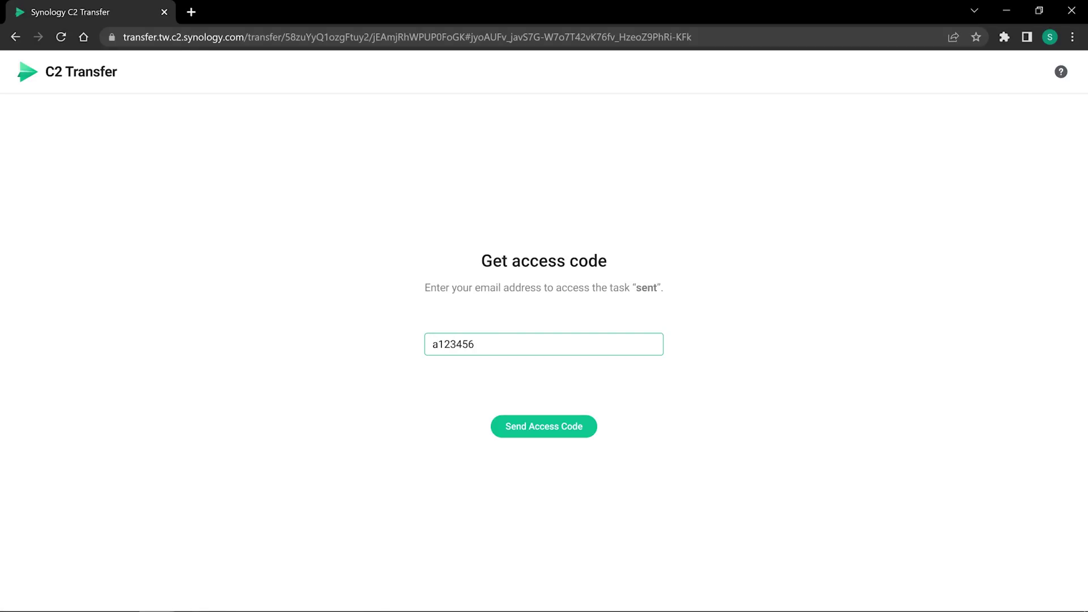
pyautogui.click(559, 427)
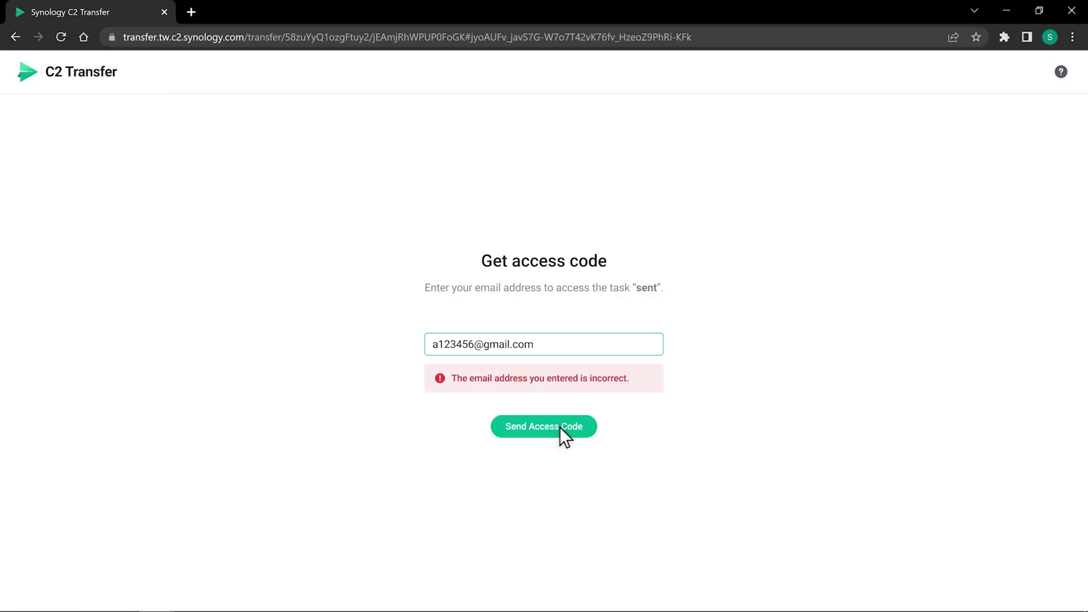
# Correct the recipient email, request the access code again and download all files
pyautogui.moveTo(536, 345); pyautogui.dragTo(429, 345)
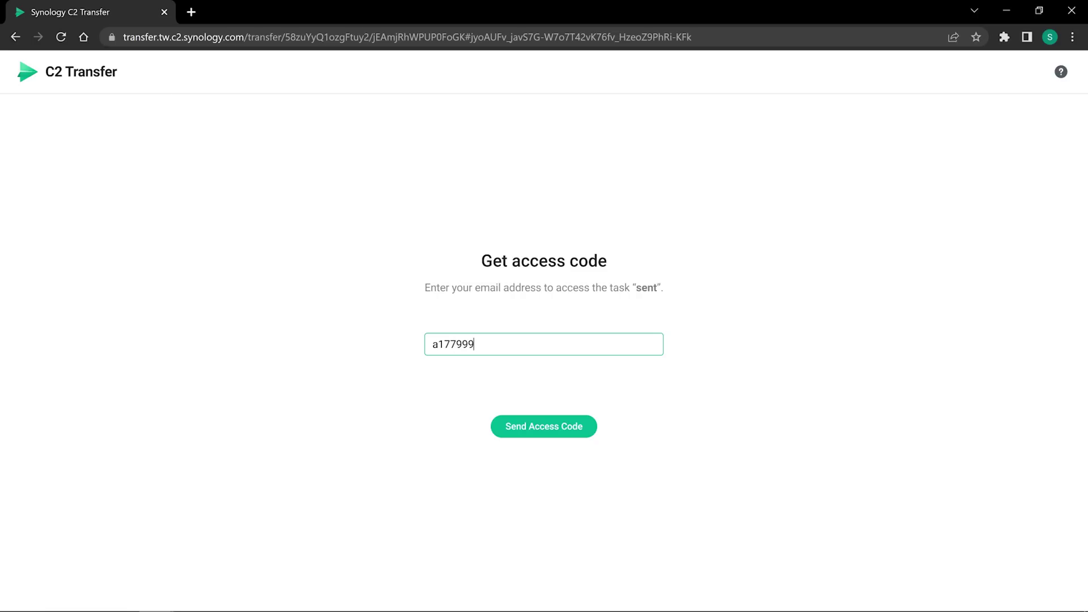
pyautogui.click(546, 428)
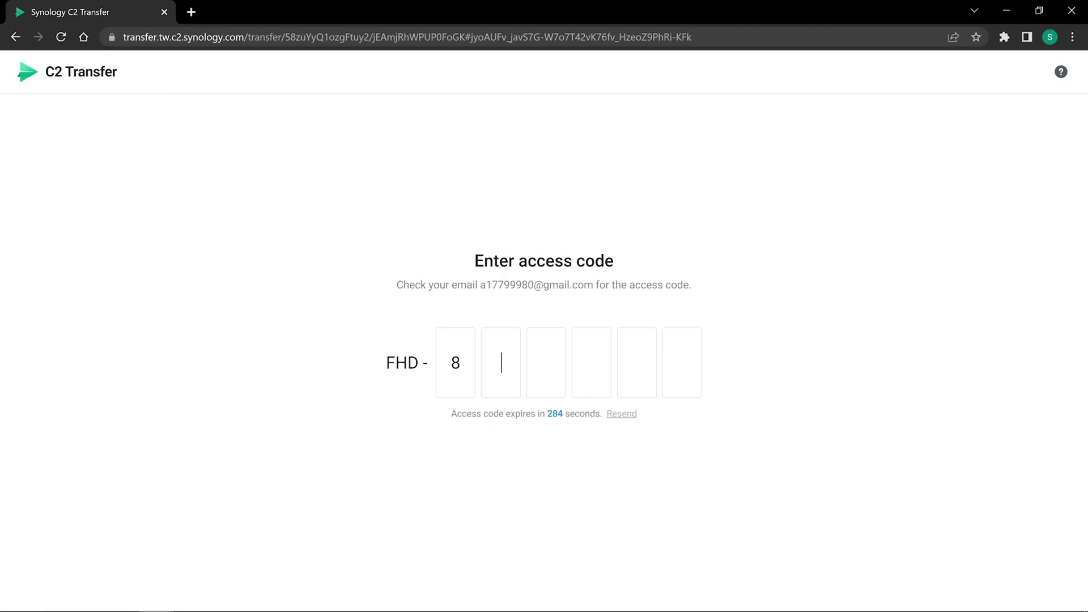
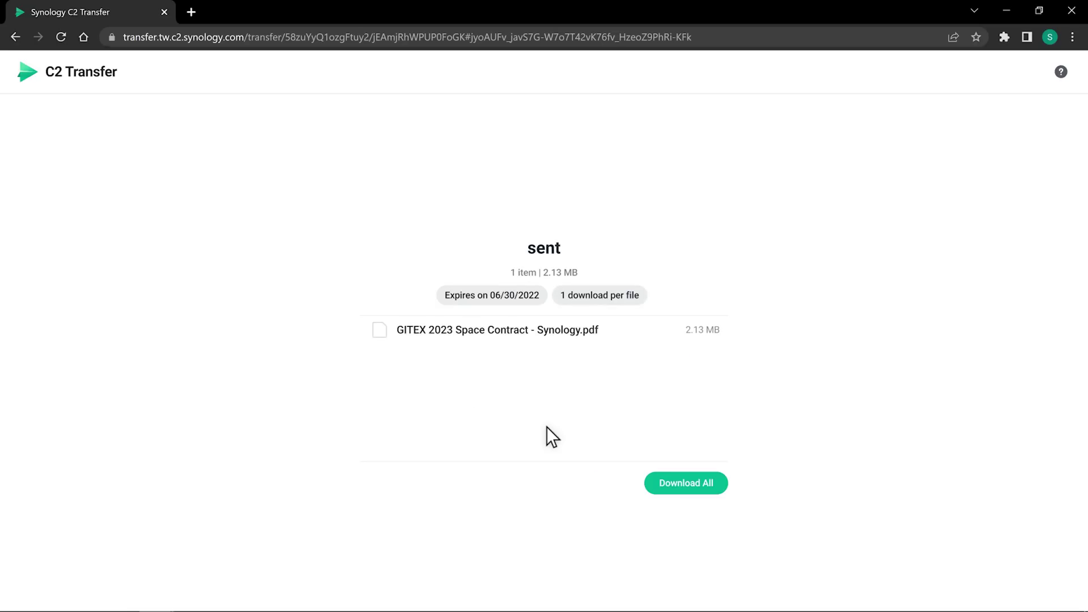
pyautogui.click(702, 484)
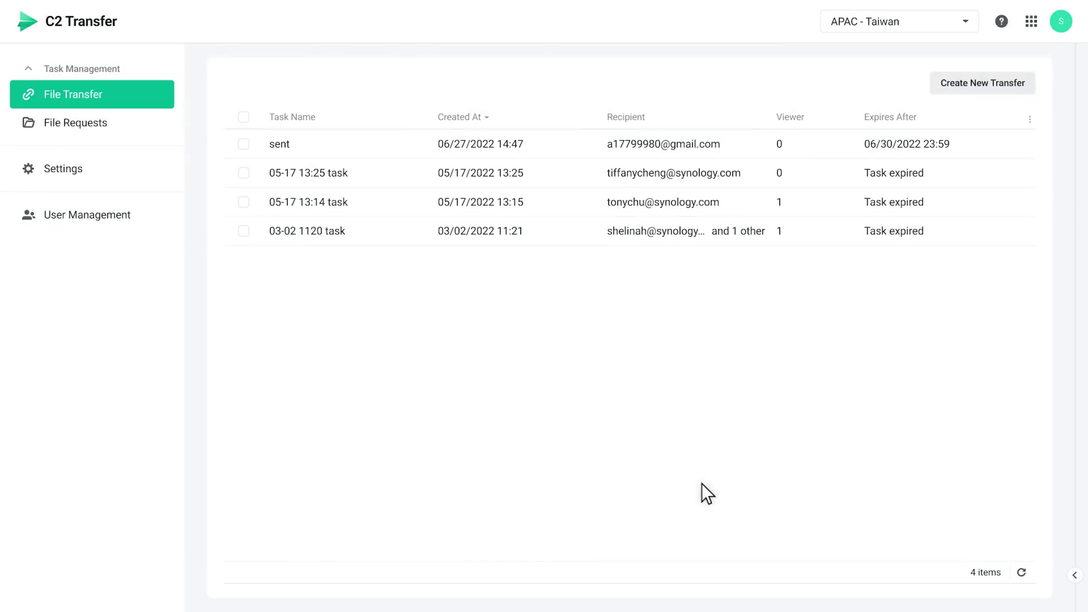
# Create a watermarked file request named 'to receive' granting access to one recipient email
pyautogui.click(117, 124)
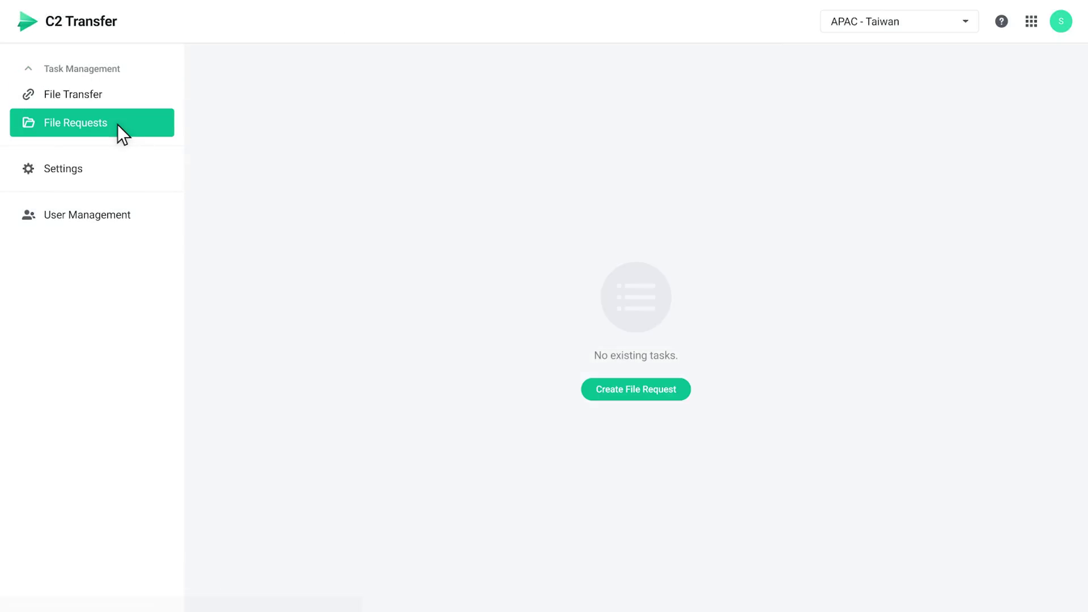
pyautogui.click(642, 391)
pyautogui.tripleClick(489, 165)
pyautogui.write('to')
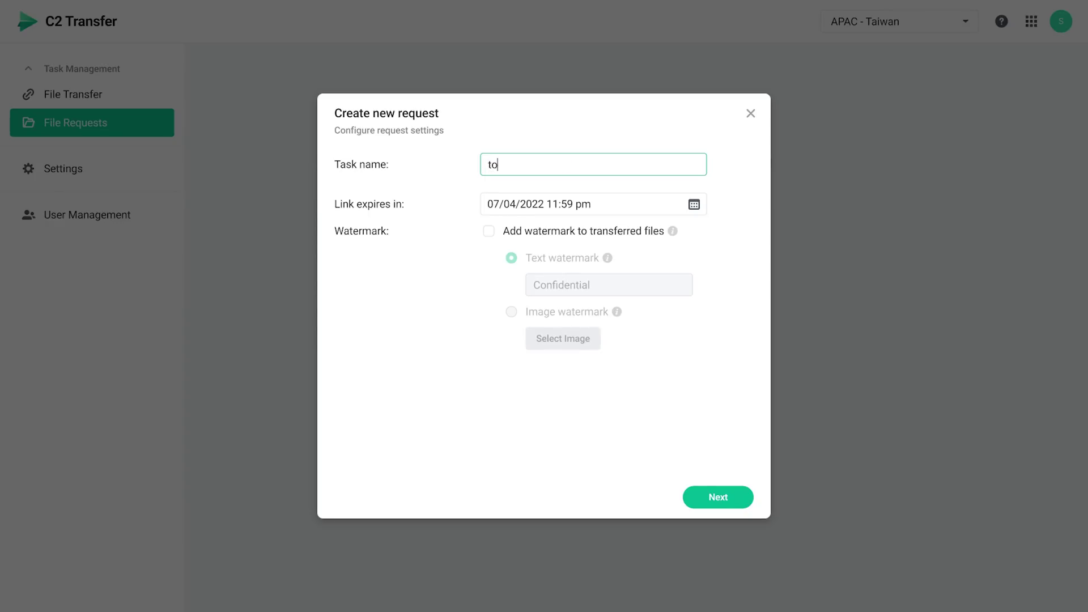
pyautogui.write(' receive')
pyautogui.click(489, 231)
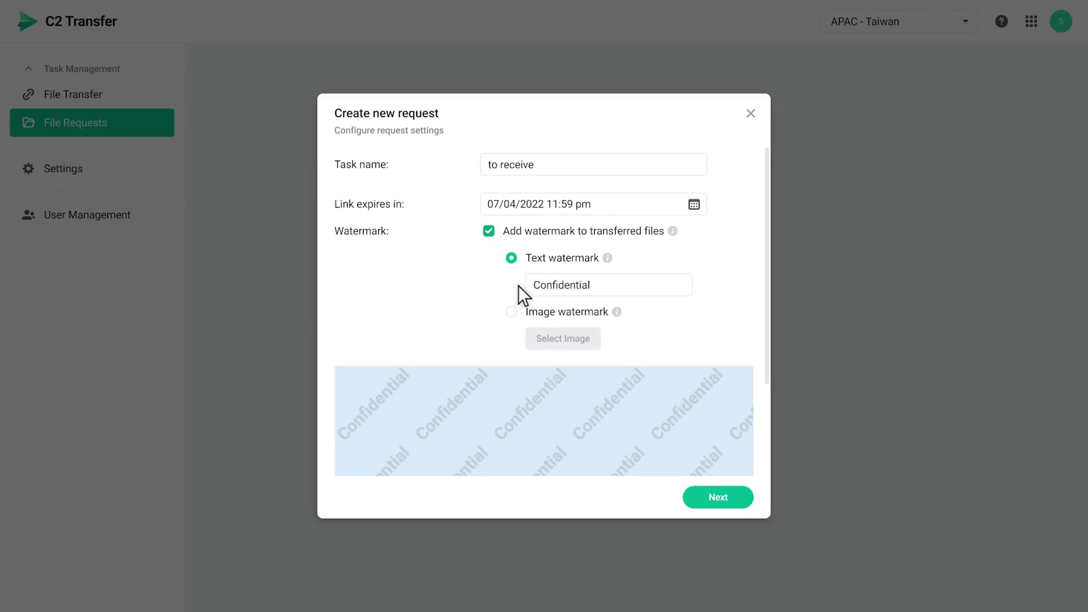
pyautogui.click(723, 498)
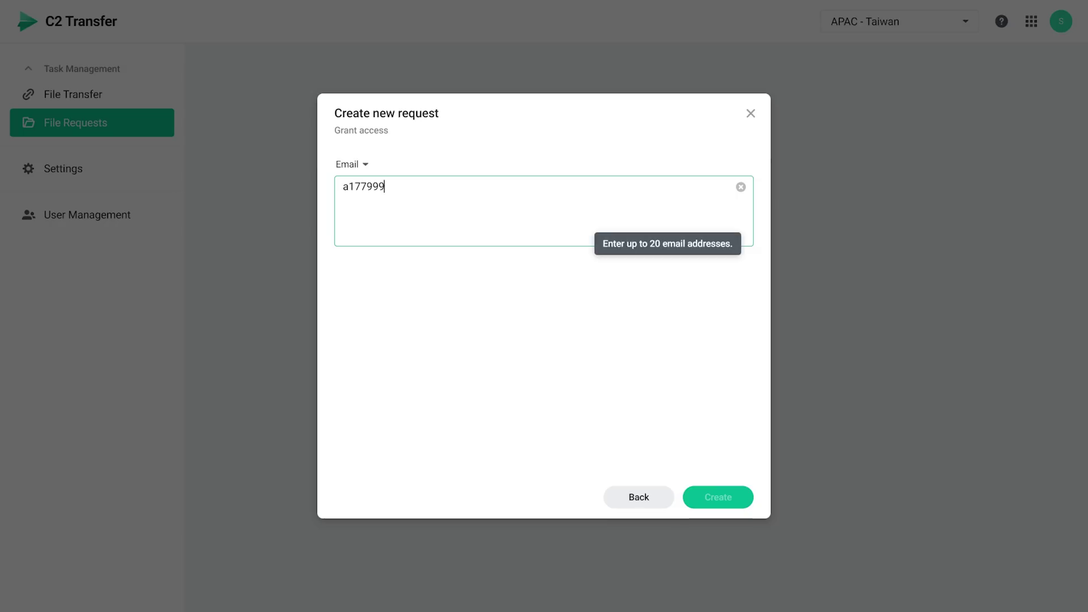
pyautogui.press('Return')
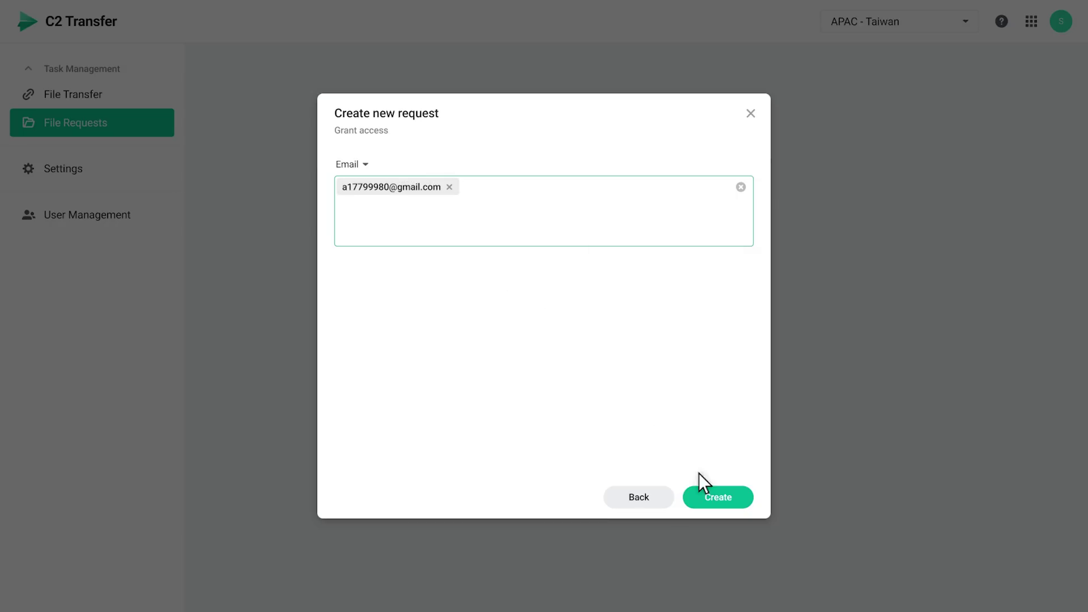
pyautogui.click(735, 498)
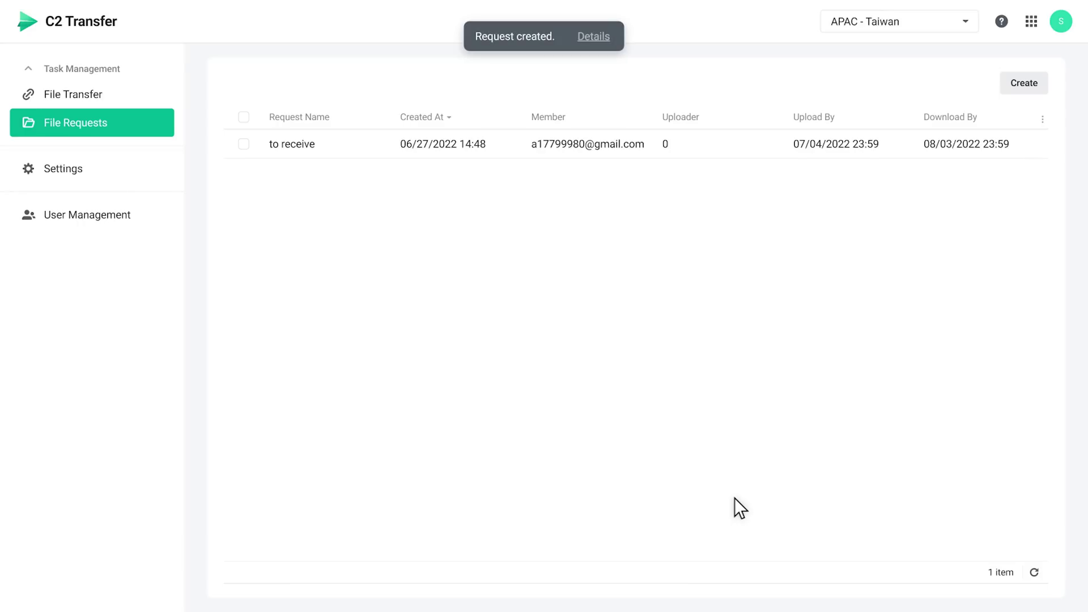
# Review the 03-02 1120 task's recipients, then go to the User Management page
pyautogui.click(109, 95)
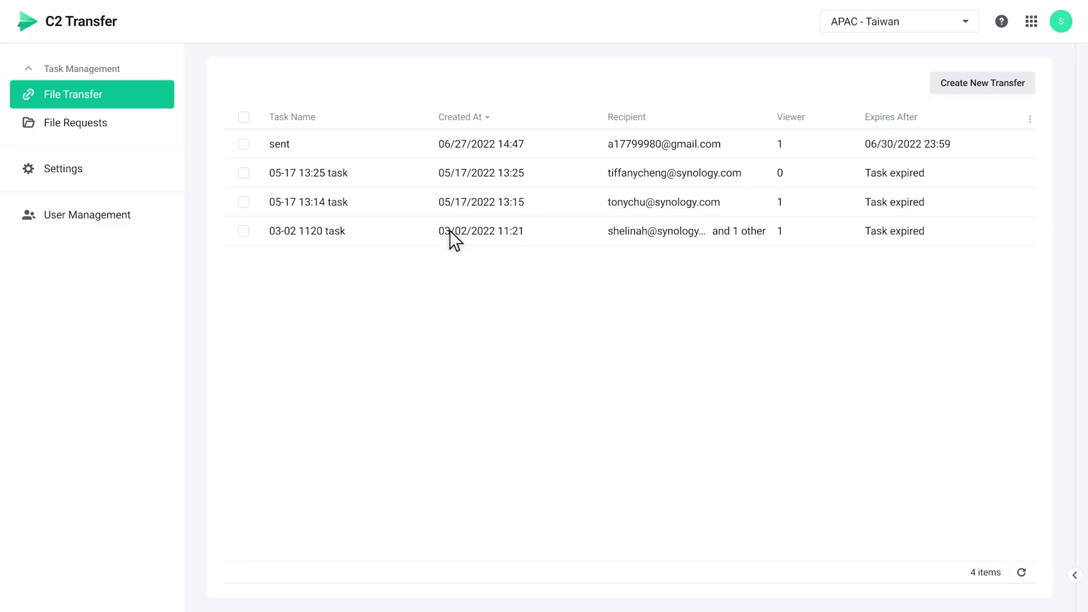
pyautogui.click(306, 232)
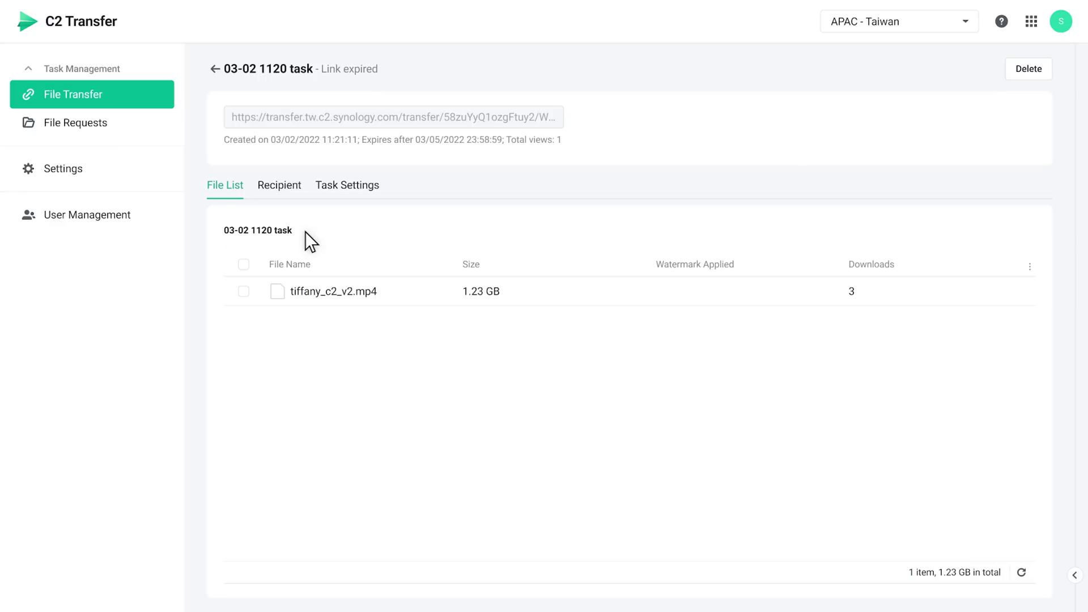
pyautogui.click(277, 188)
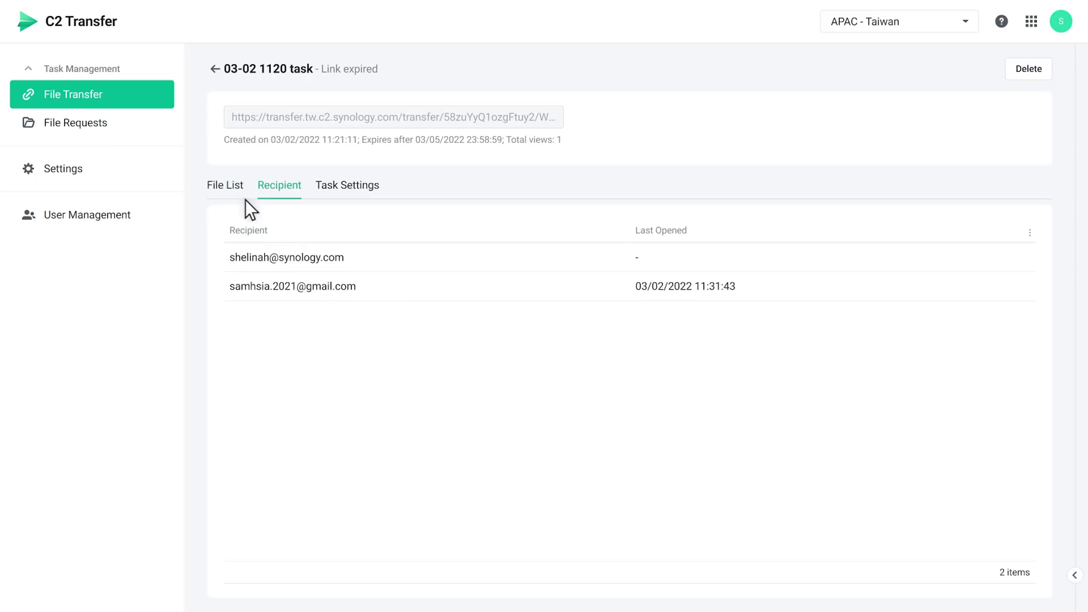
pyautogui.click(136, 215)
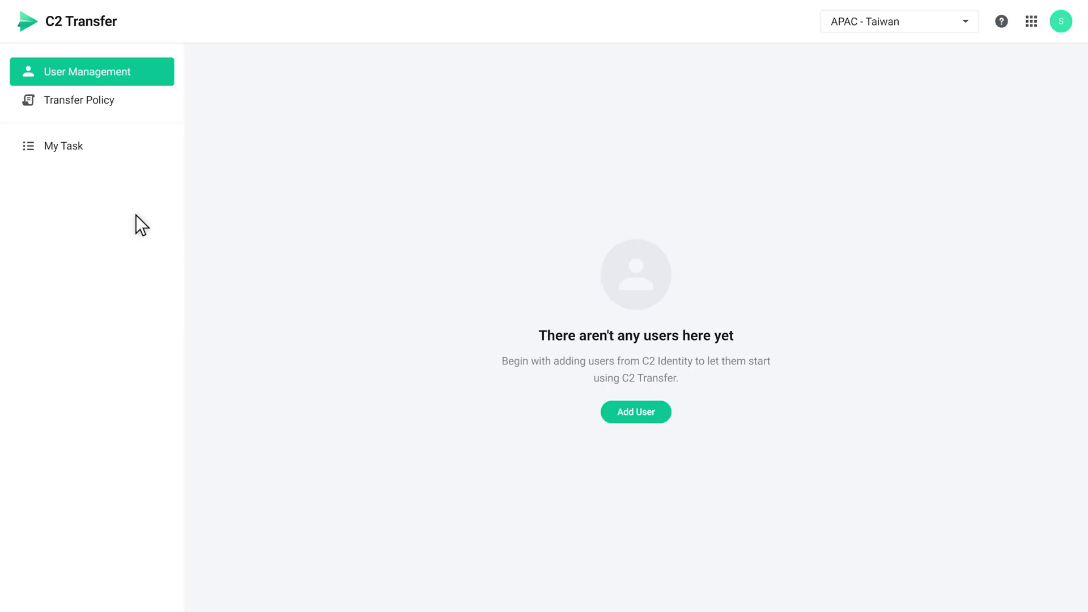
# Add the C2 Identity user Amy to C2 Transfer, then go to Transfer Policy
pyautogui.click(635, 415)
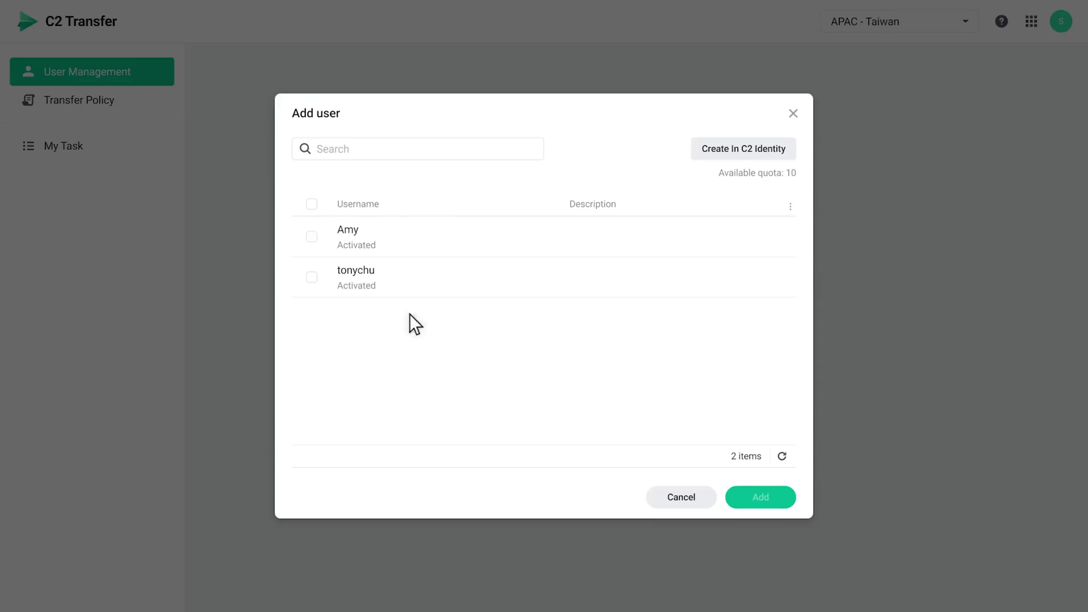
pyautogui.click(311, 237)
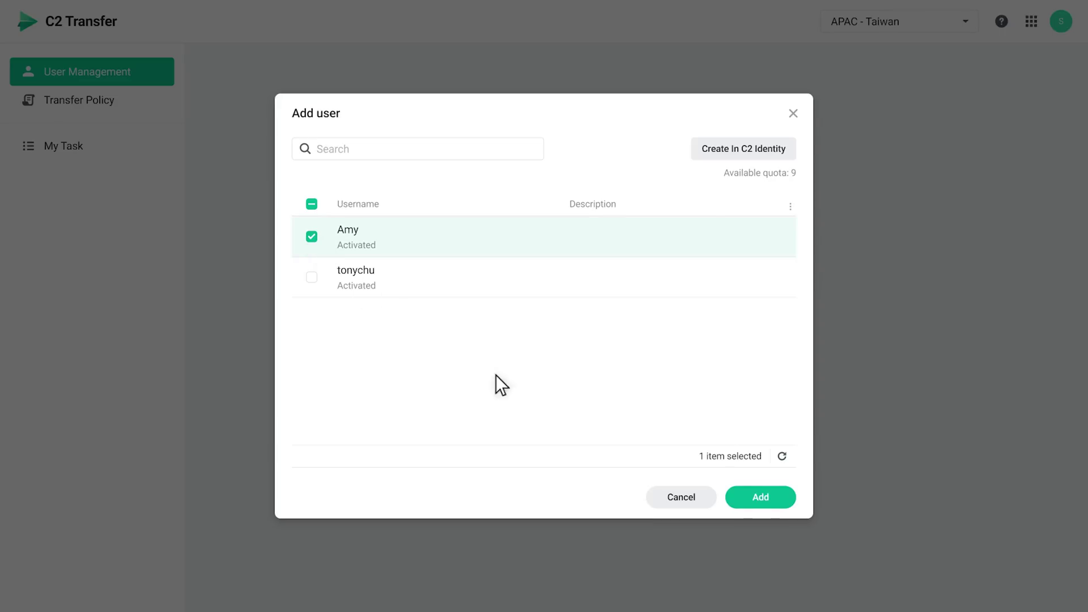
pyautogui.click(773, 498)
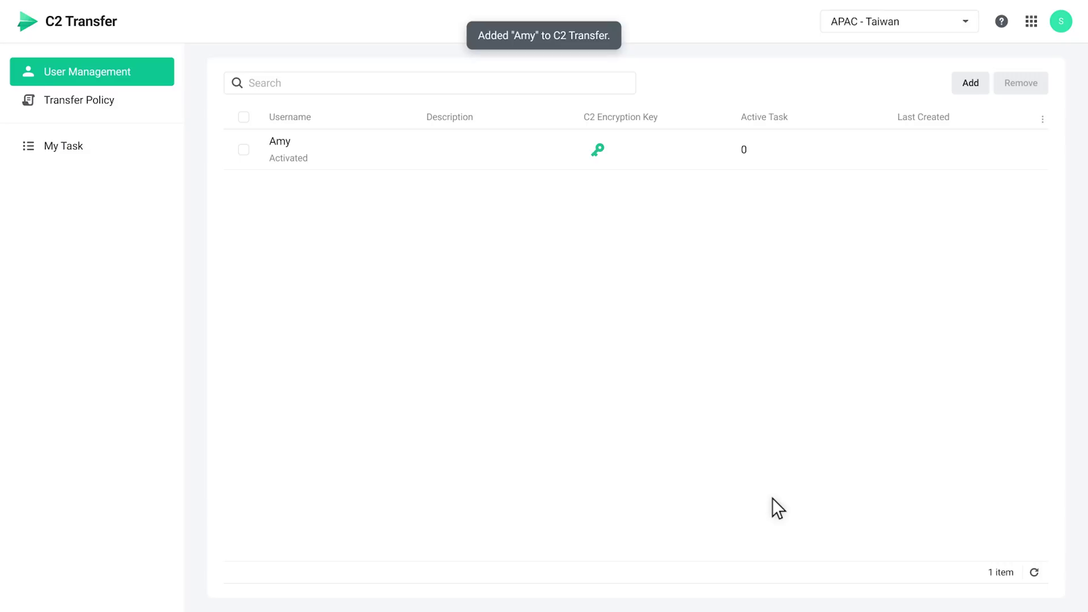
pyautogui.click(124, 101)
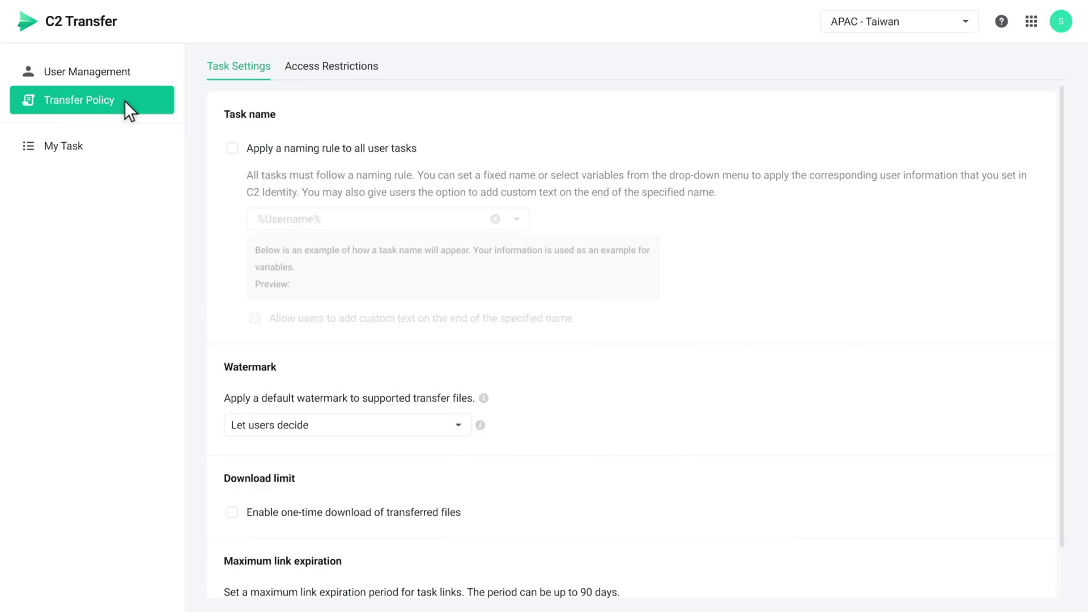
# Enforce a naming rule and set an image watermark using synology_logo.jpg for all user tasks
pyautogui.click(232, 149)
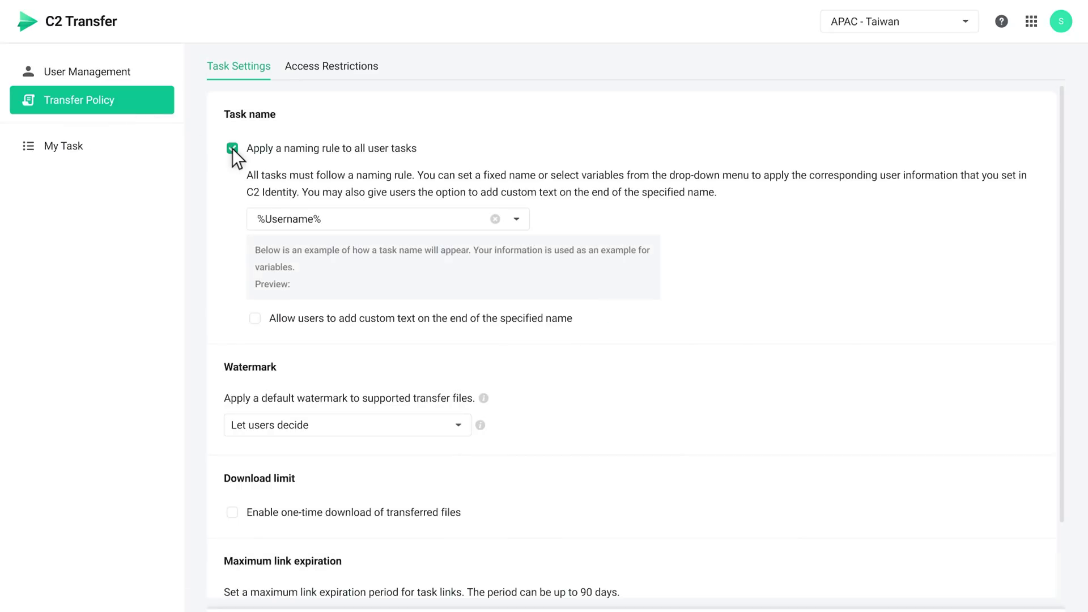
pyautogui.click(516, 220)
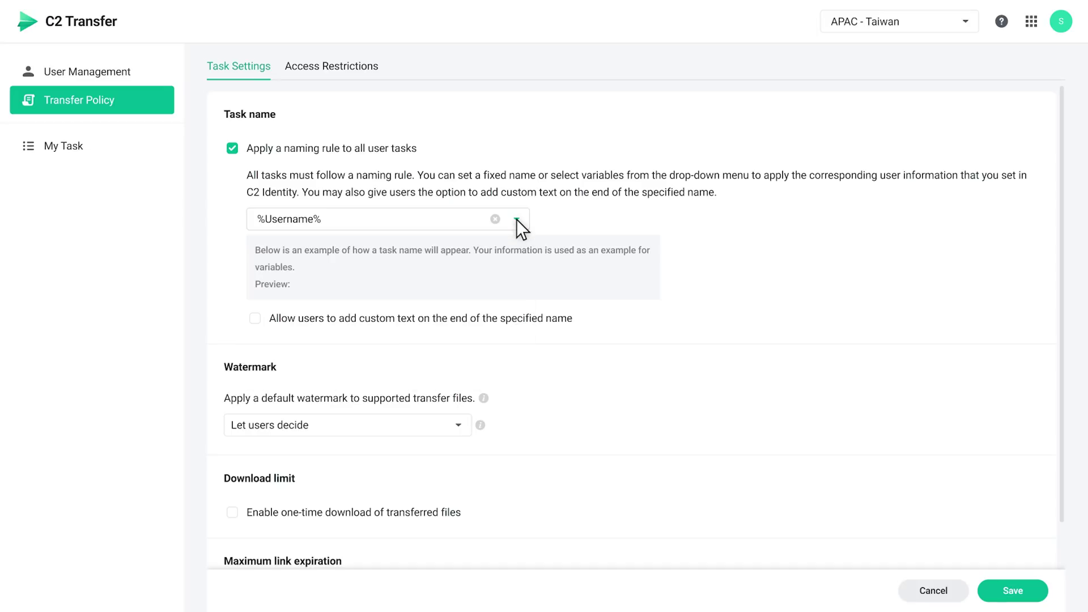
pyautogui.click(460, 425)
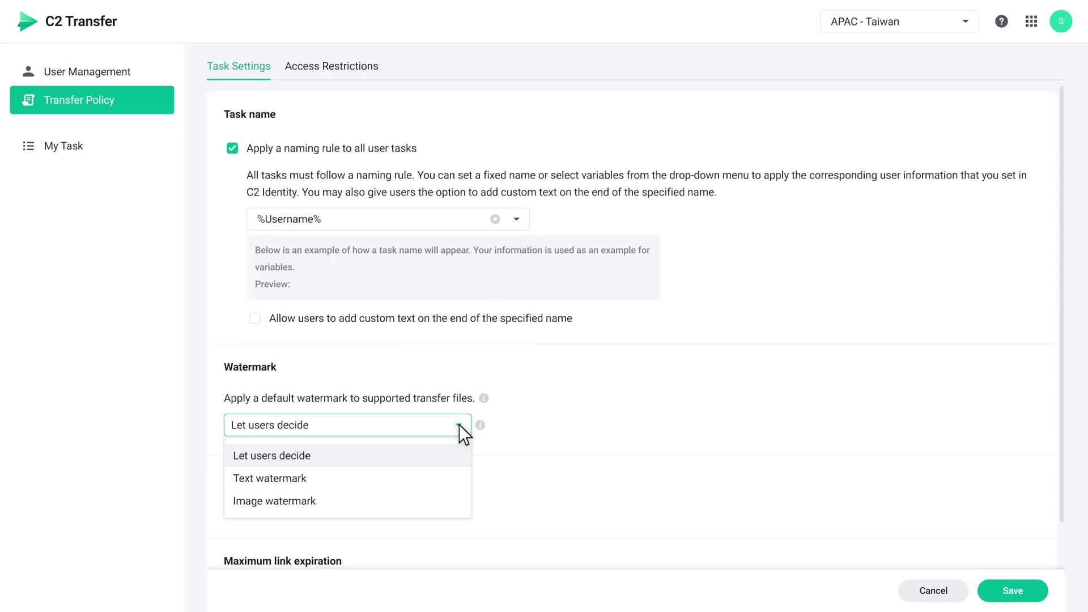
pyautogui.click(417, 501)
pyautogui.click(370, 464)
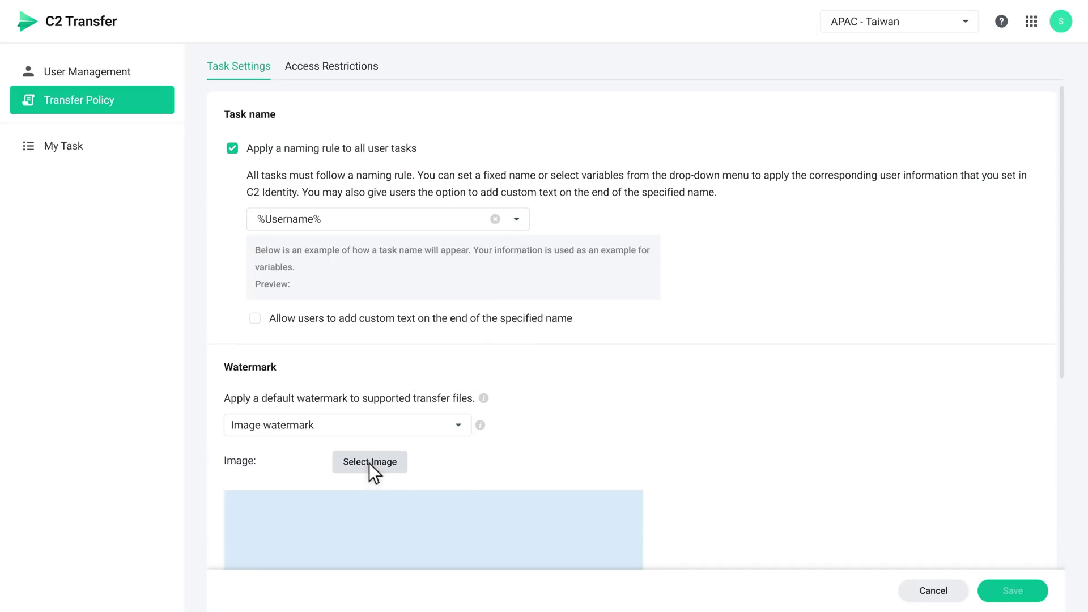
pyautogui.click(352, 100)
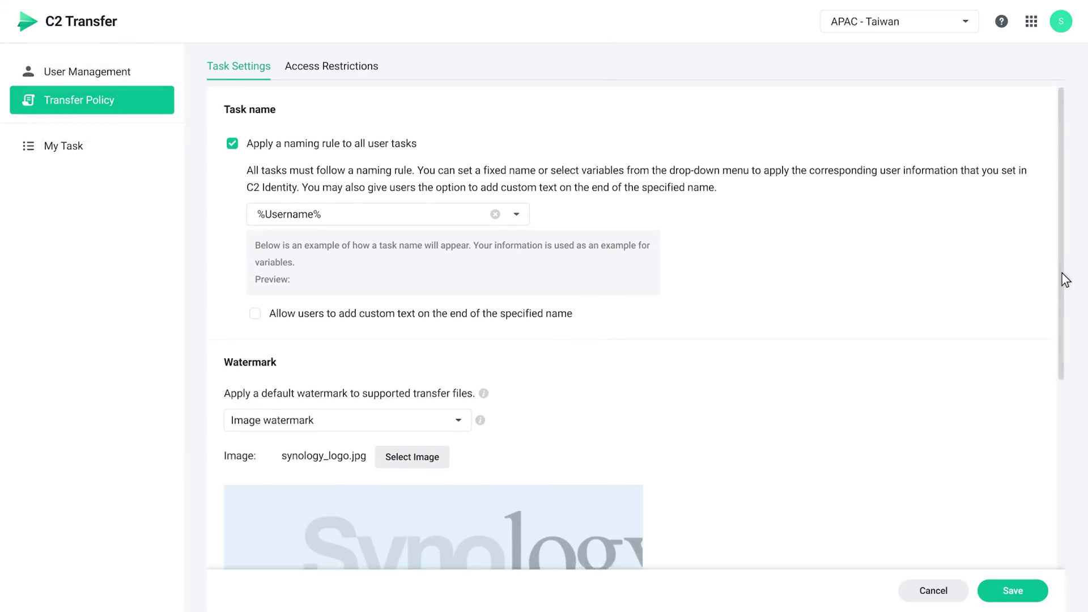
pyautogui.moveTo(1063, 272); pyautogui.dragTo(1054, 489)
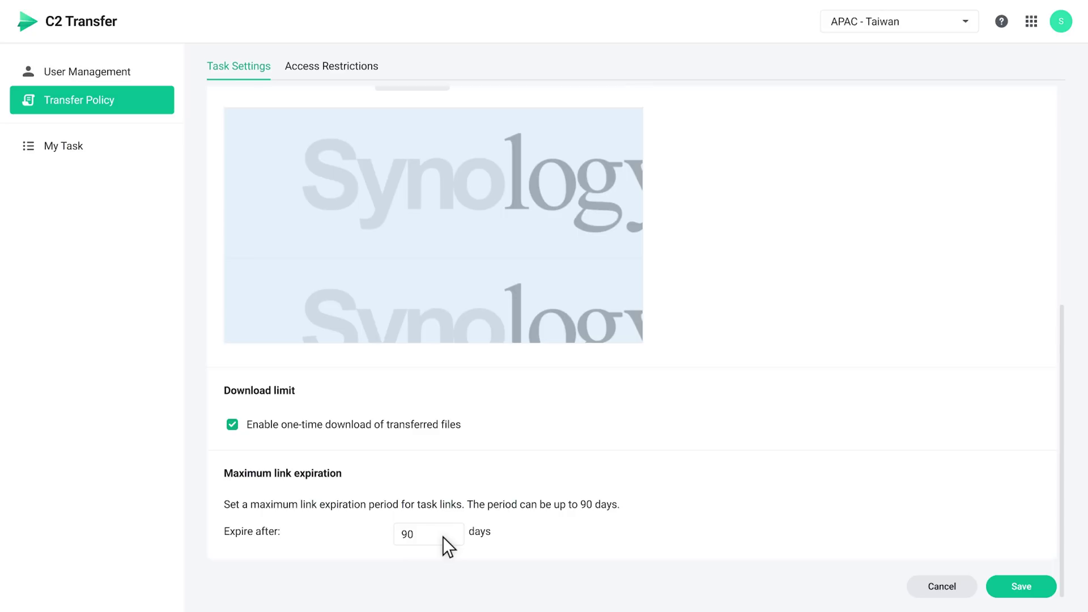
# Save the task settings policy and move to the access restriction settings
pyautogui.click(1033, 587)
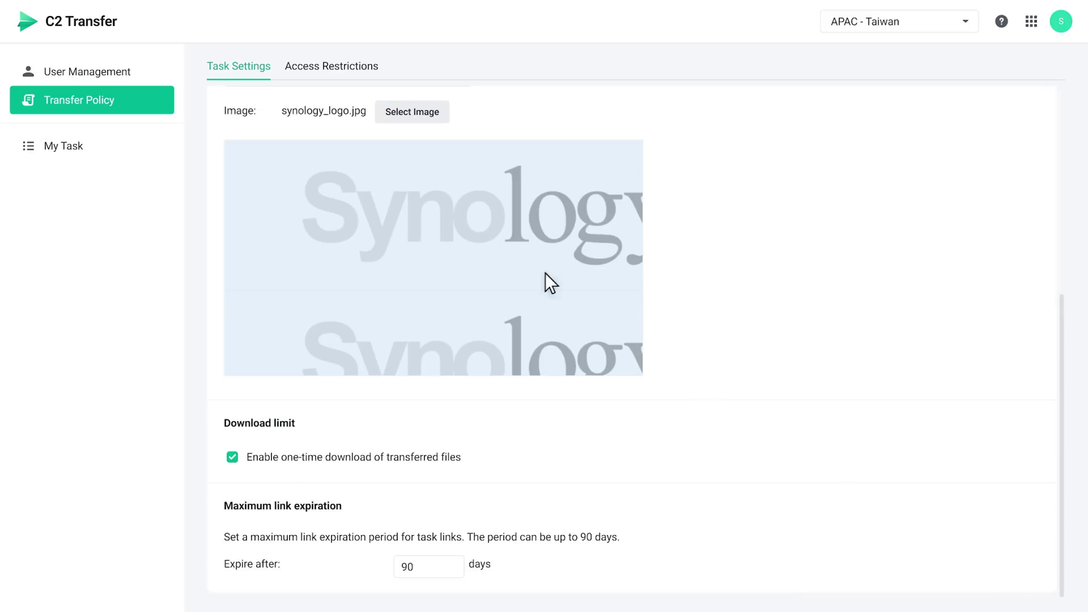
pyautogui.click(347, 74)
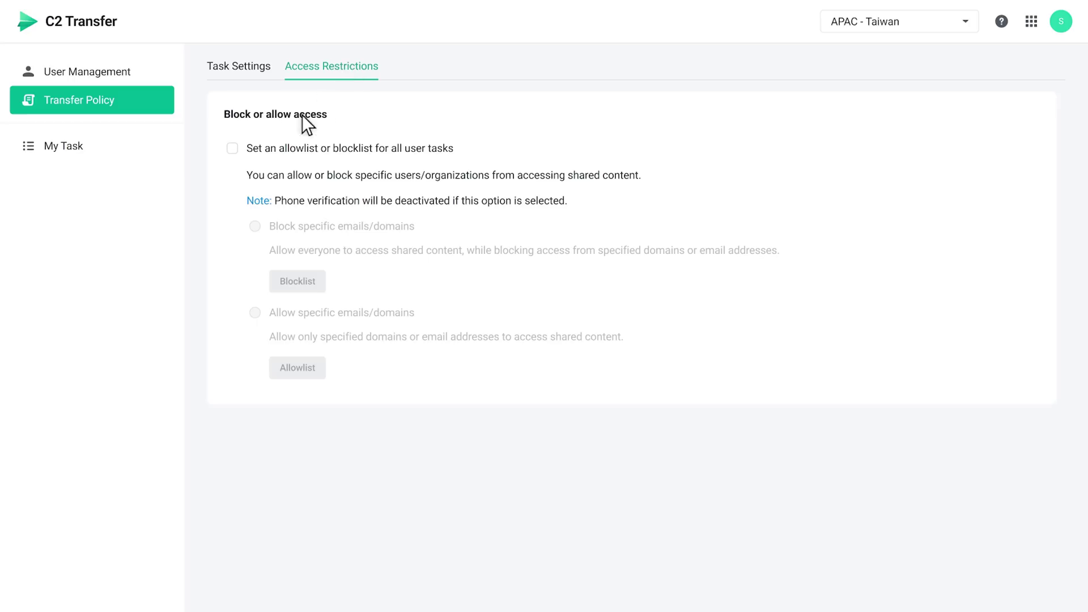
# Enable a blocklist blocking specific emails/domains for all user tasks and save the policy
pyautogui.click(232, 148)
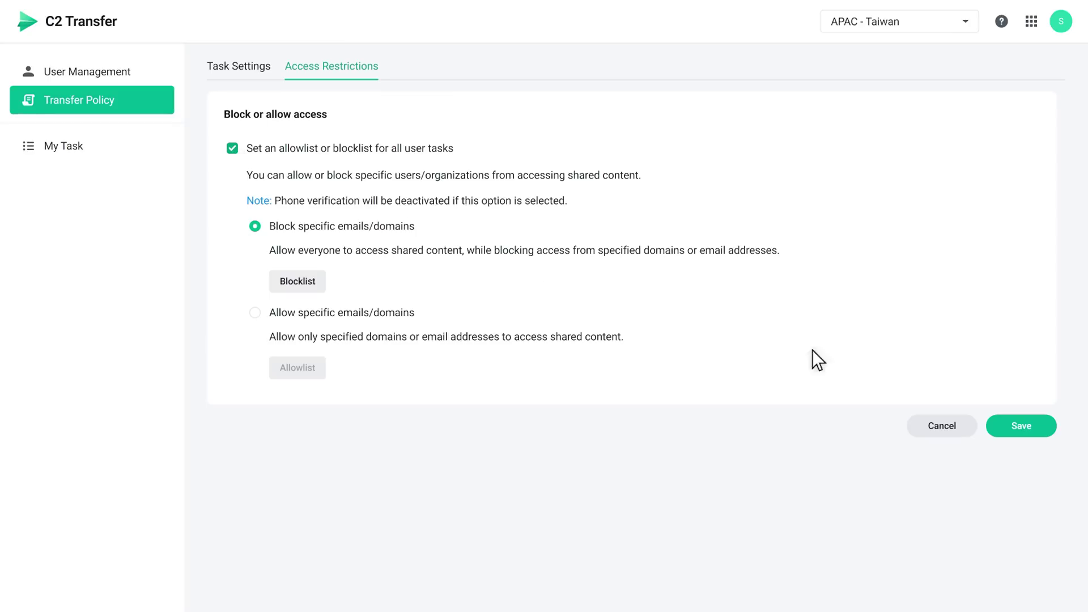
pyautogui.click(1034, 427)
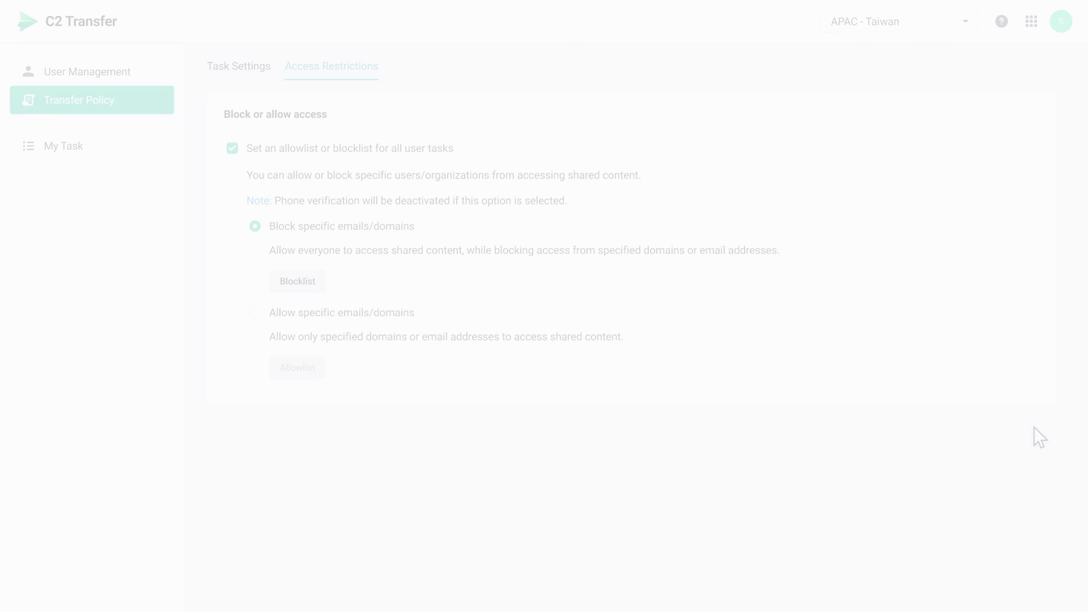